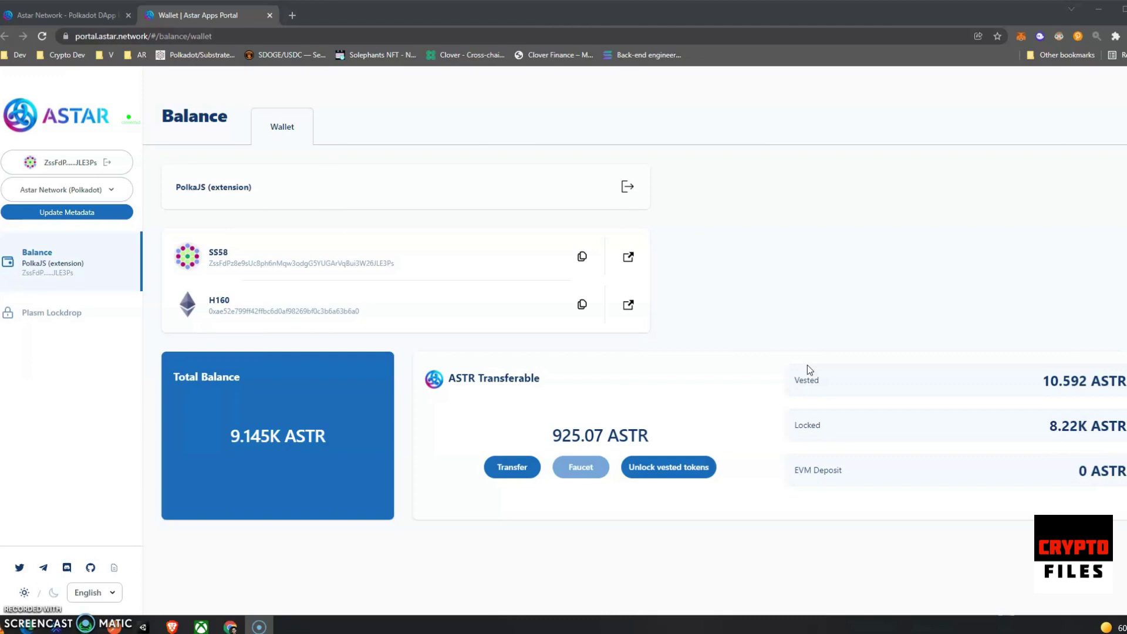
- Disconnect the wallet, then switch the portal to Shiden Network and back to Astar Network
{"action": "left_click", "coordinate": [775, 349]}
{"action": "left_click", "coordinate": [270, 15]}
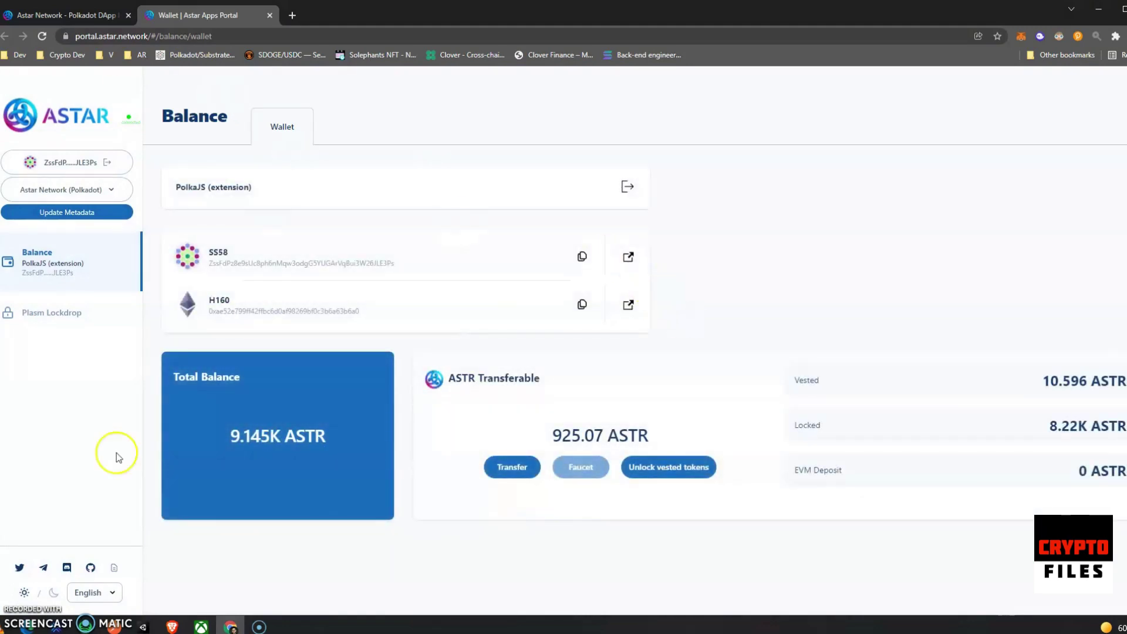
{"action": "left_click", "coordinate": [119, 163]}
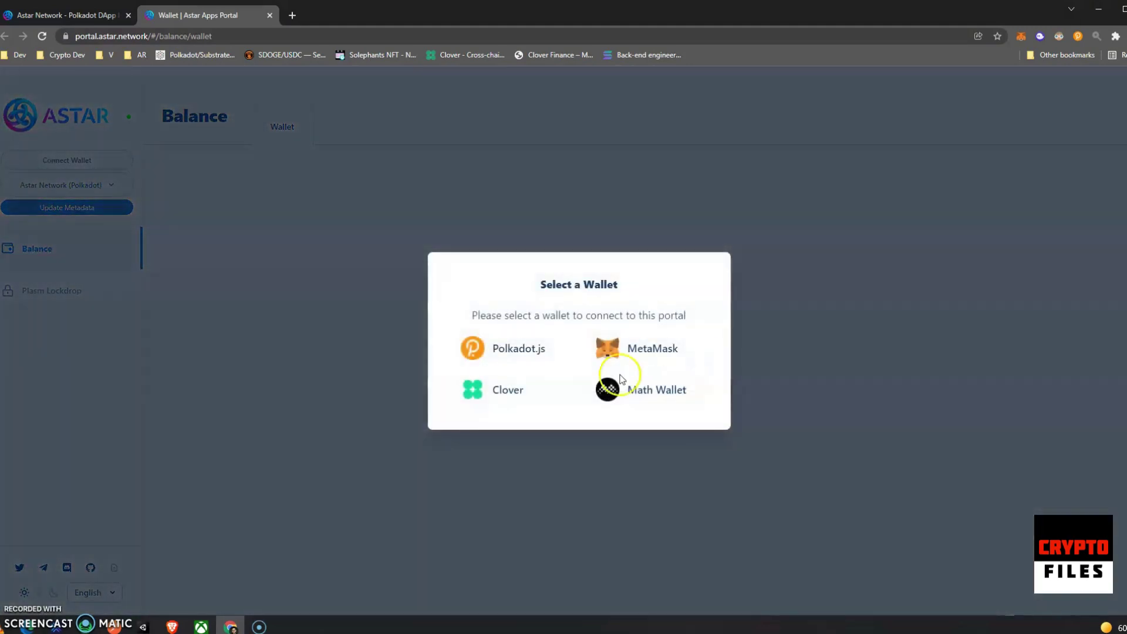
{"action": "left_click", "coordinate": [100, 250]}
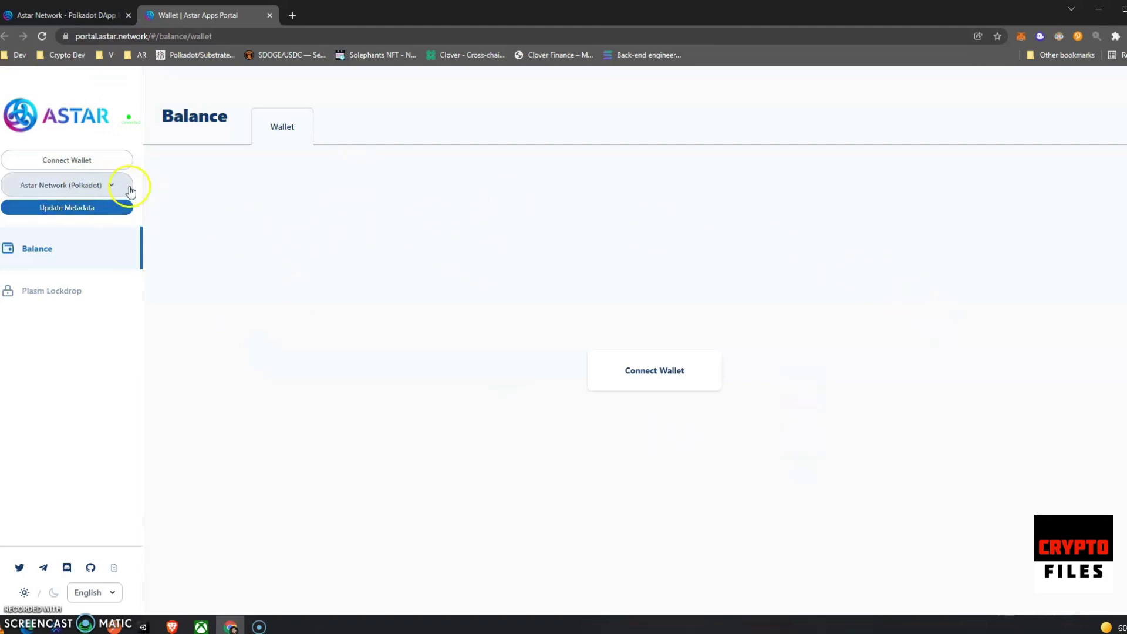
{"action": "left_click", "coordinate": [112, 184]}
{"action": "left_click", "coordinate": [488, 281]}
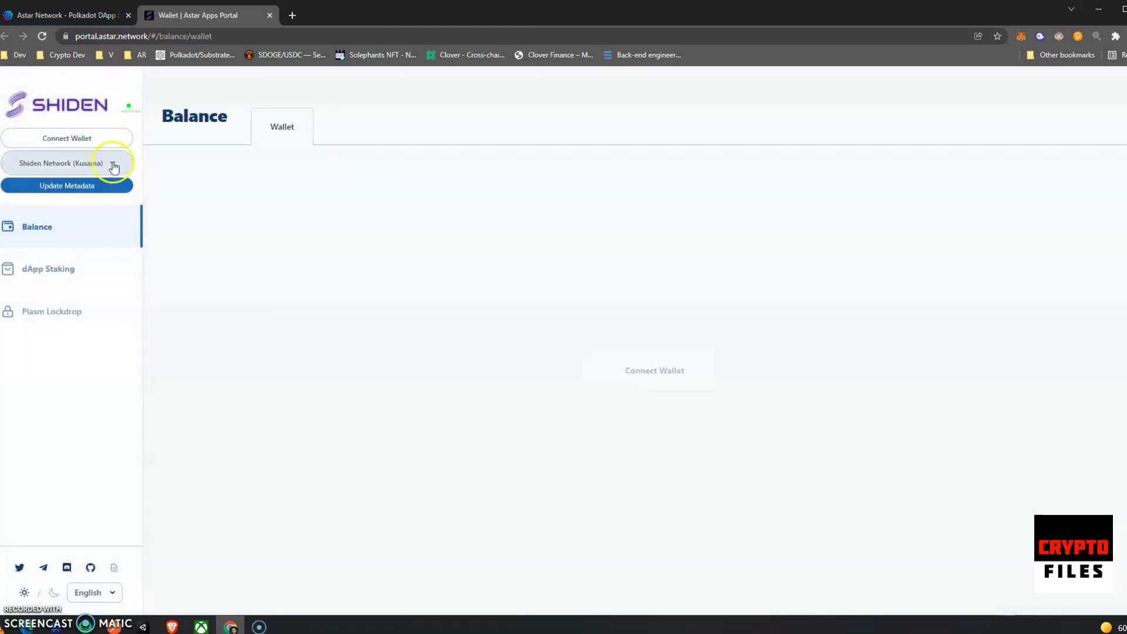
{"action": "left_click", "coordinate": [111, 163]}
{"action": "left_click", "coordinate": [541, 238]}
{"action": "left_click", "coordinate": [614, 486]}
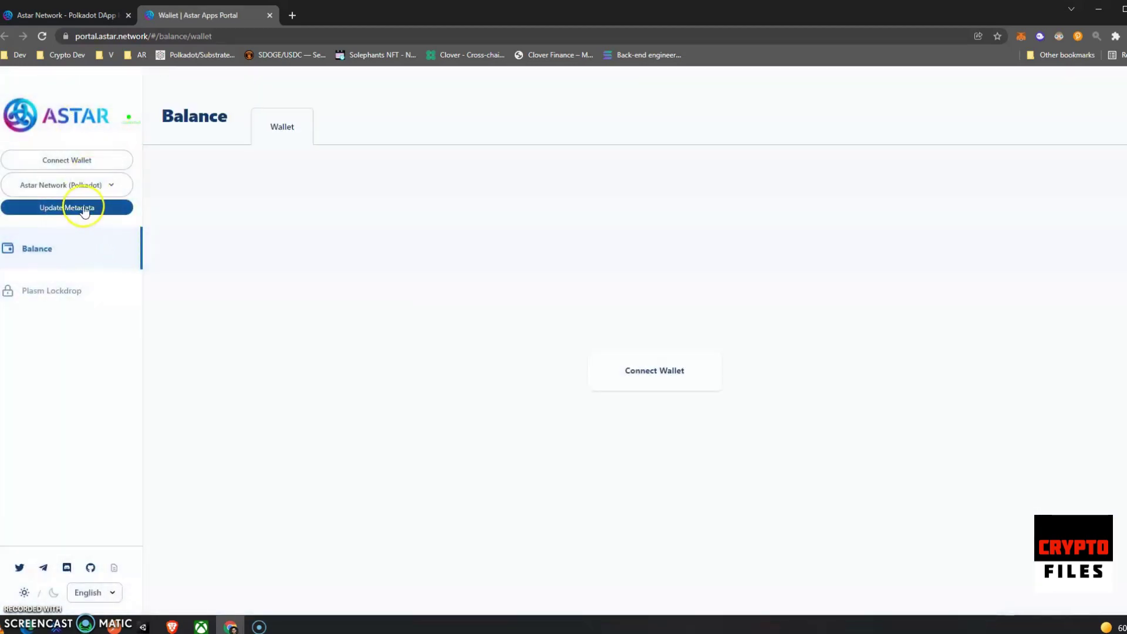
- Connect the Polkadot.js wallet using the PolkaJS (extension) account
{"action": "left_click", "coordinate": [656, 379]}
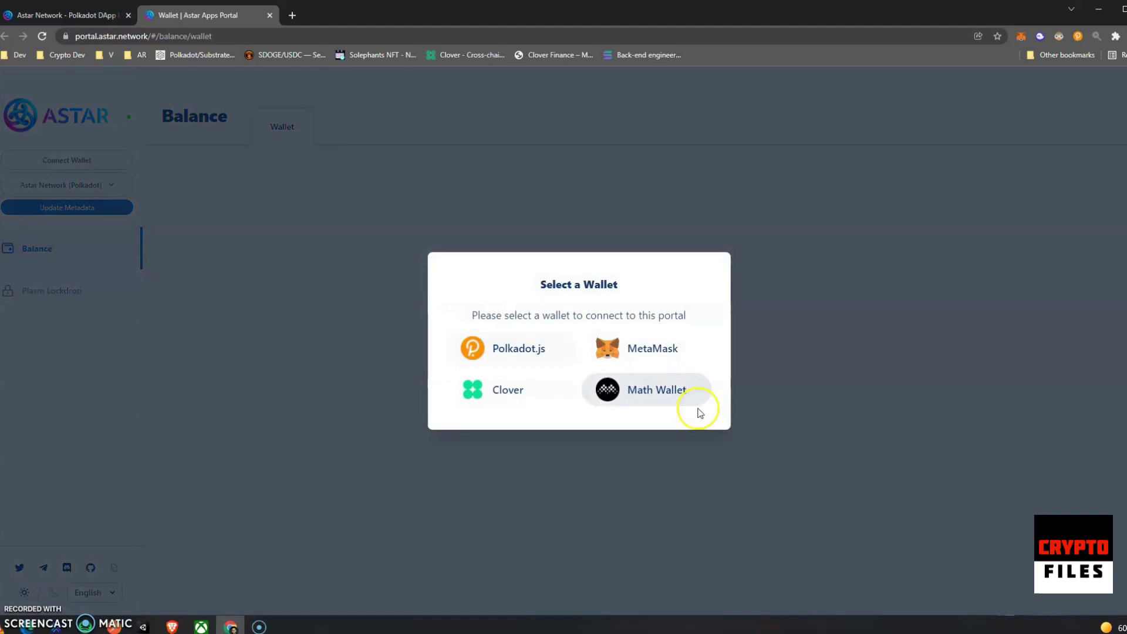
{"action": "left_click", "coordinate": [512, 351]}
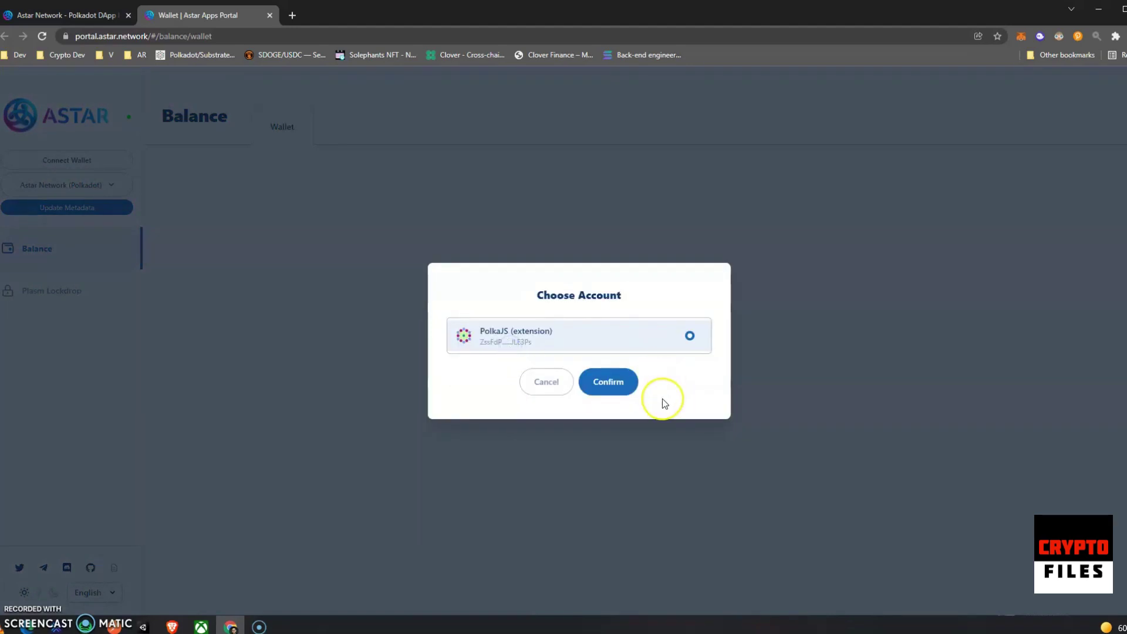
{"action": "left_click", "coordinate": [619, 387]}
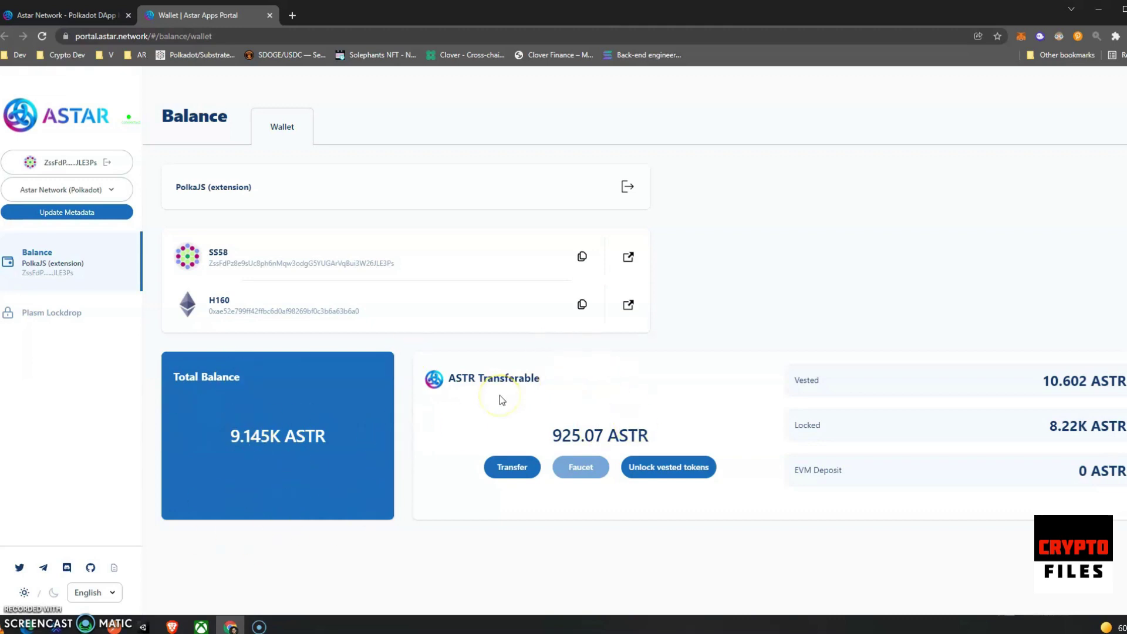
{"action": "left_click_drag", "start_coordinate": [543, 435], "coordinate": [651, 444]}
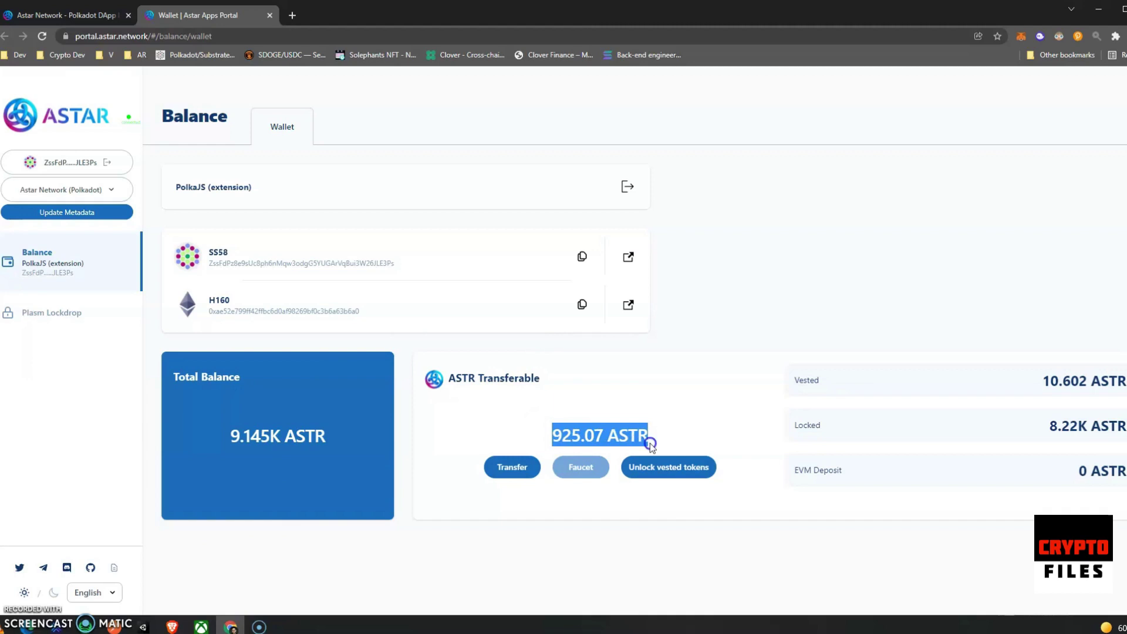
{"action": "left_click", "coordinate": [682, 434]}
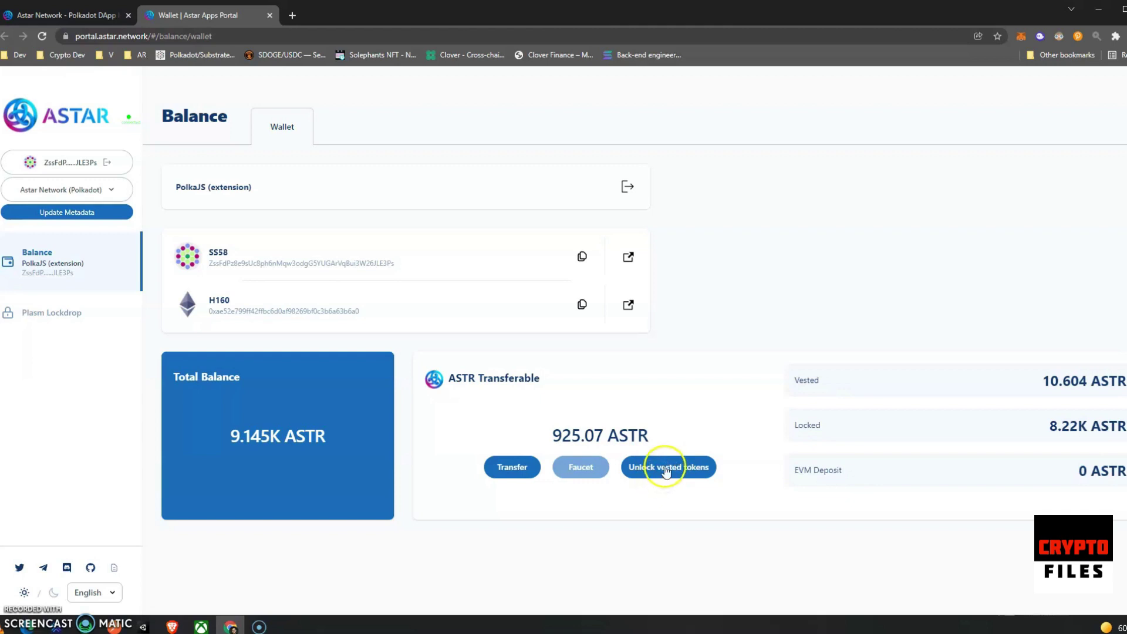
{"action": "left_click_drag", "start_coordinate": [793, 428], "coordinate": [1109, 443]}
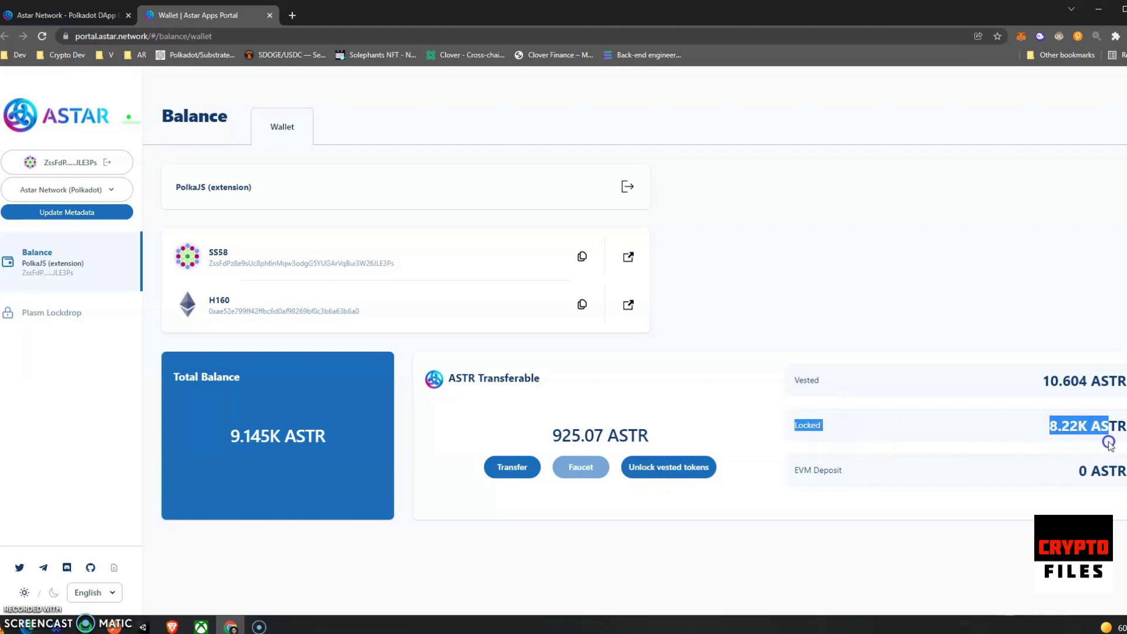
{"action": "left_click", "coordinate": [997, 513]}
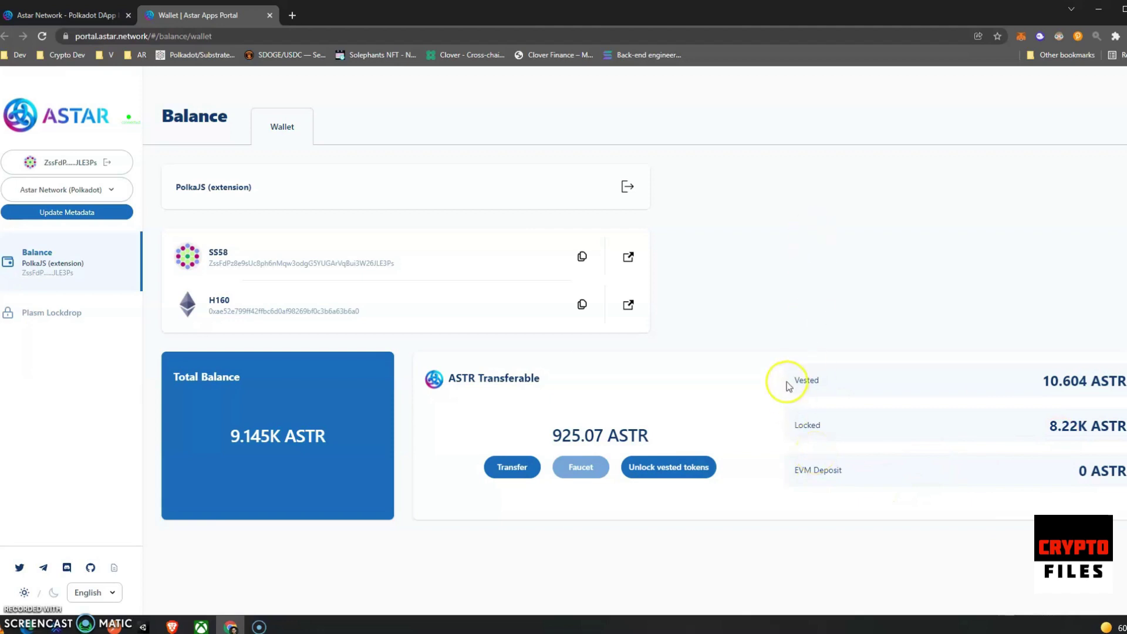
{"action": "left_click_drag", "start_coordinate": [788, 386], "coordinate": [1069, 388]}
{"action": "double_click", "coordinate": [1063, 381]}
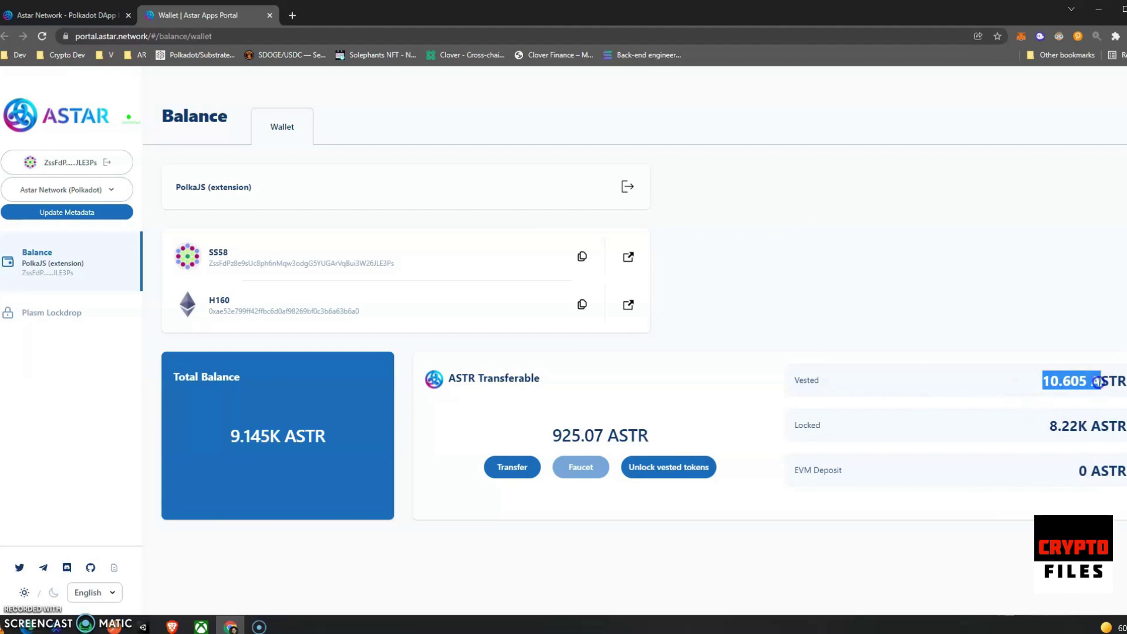
{"action": "left_click", "coordinate": [558, 398]}
{"action": "left_click", "coordinate": [548, 433]}
{"action": "left_click_drag", "start_coordinate": [548, 433], "coordinate": [682, 434]}
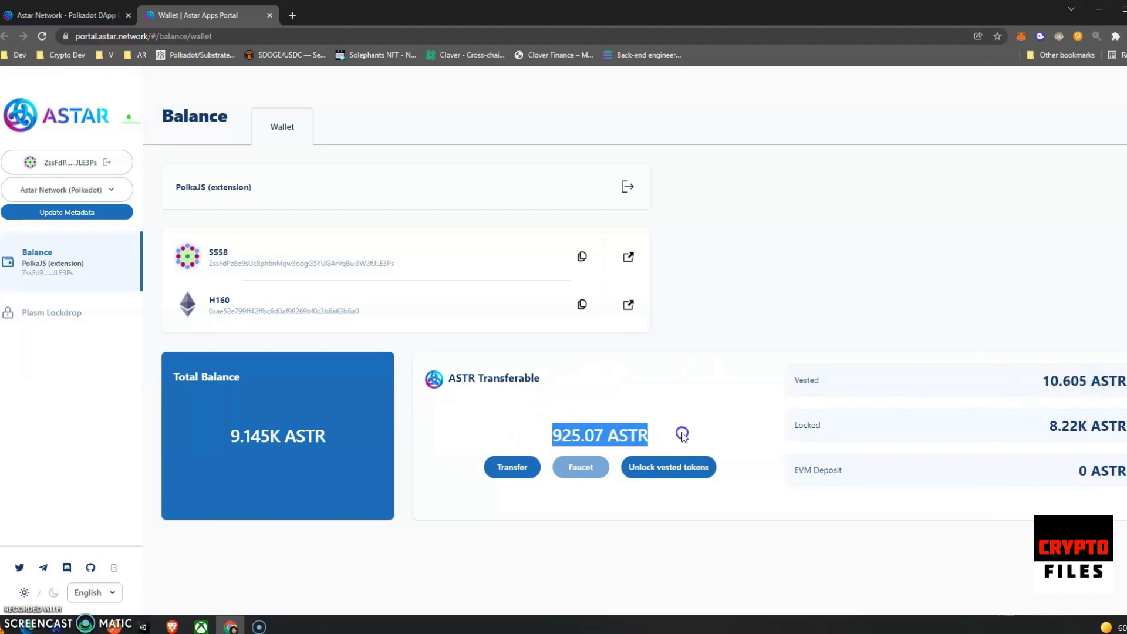
{"action": "left_click", "coordinate": [740, 409]}
{"action": "left_click", "coordinate": [806, 381]}
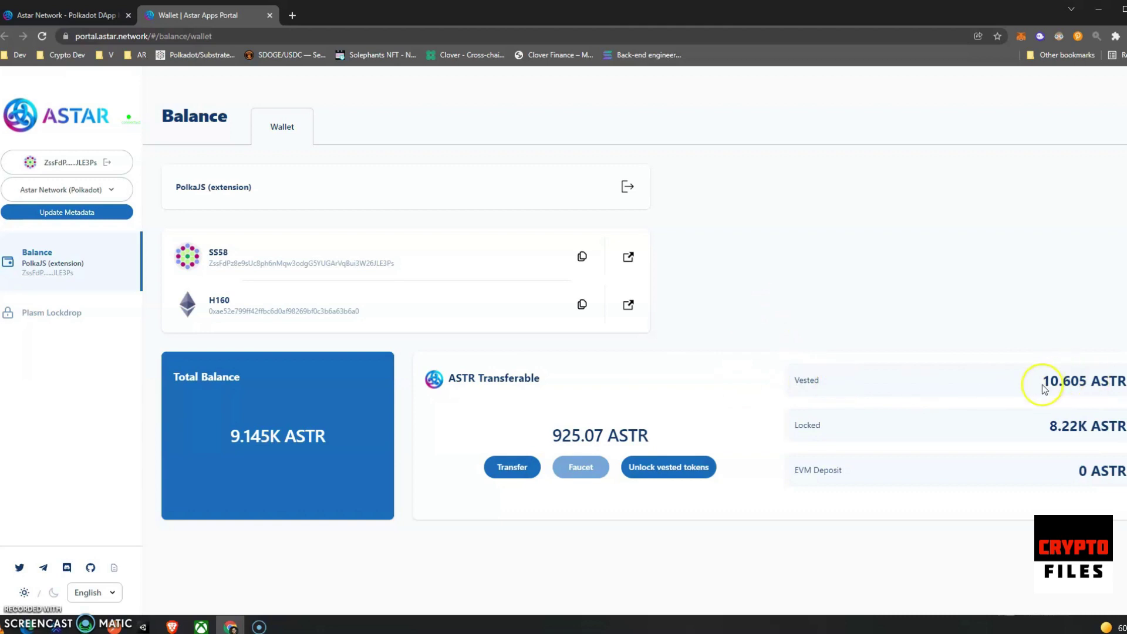
{"action": "left_click_drag", "start_coordinate": [1044, 382], "coordinate": [1126, 383]}
{"action": "left_click", "coordinate": [1021, 388]}
{"action": "left_click", "coordinate": [667, 468]}
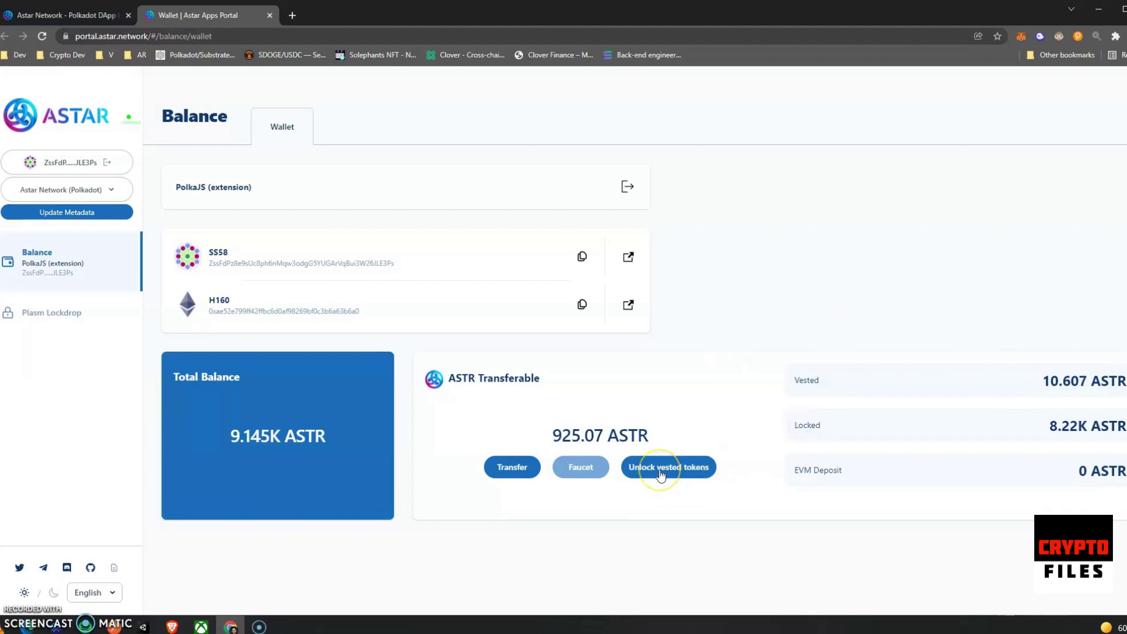
{"action": "left_click", "coordinate": [665, 471]}
{"action": "left_click_drag", "start_coordinate": [642, 425], "coordinate": [486, 422]}
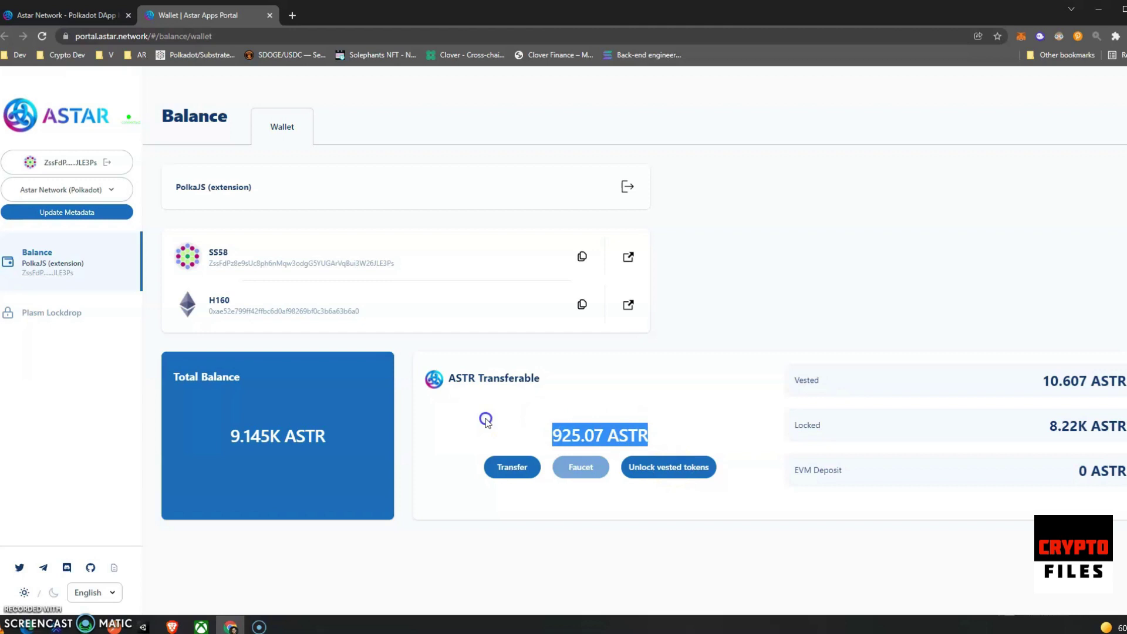
{"action": "left_click", "coordinate": [552, 408]}
{"action": "left_click", "coordinate": [680, 410]}
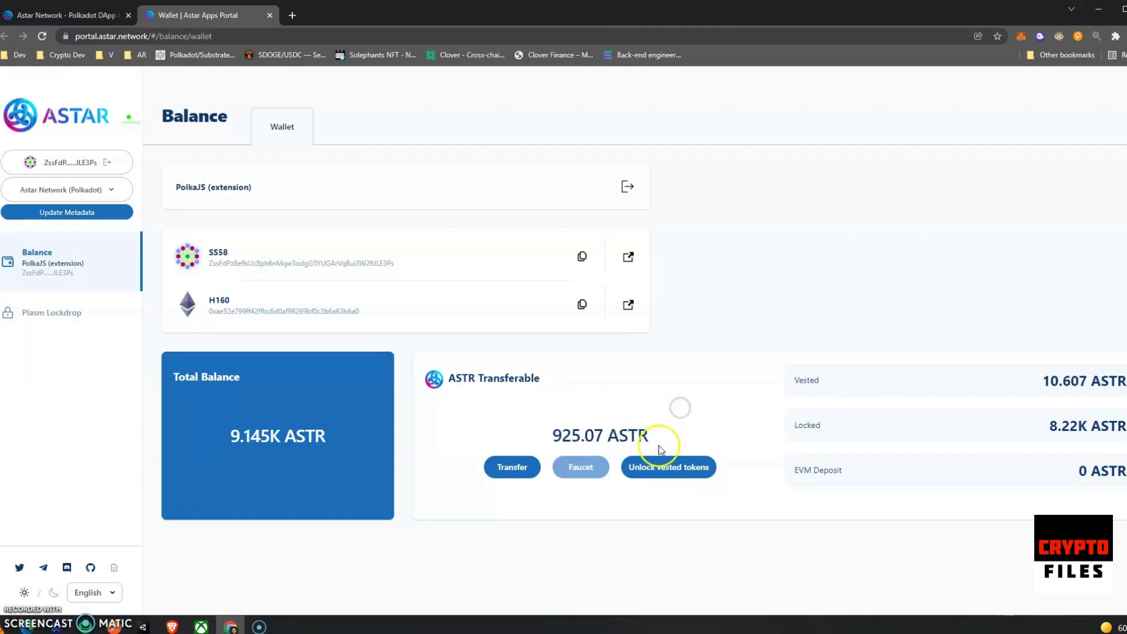
{"action": "left_click", "coordinate": [612, 383]}
{"action": "left_click", "coordinate": [583, 344]}
{"action": "left_click_drag", "start_coordinate": [552, 435], "coordinate": [660, 441]}
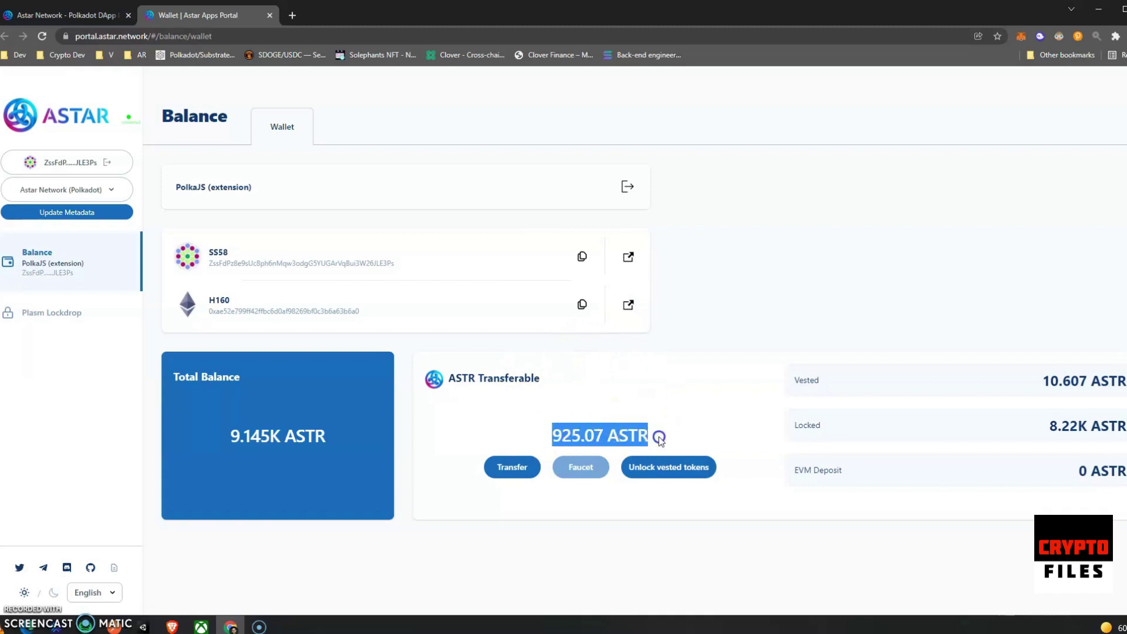
{"action": "left_click", "coordinate": [820, 375]}
{"action": "left_click_drag", "start_coordinate": [783, 383], "coordinate": [1075, 403]}
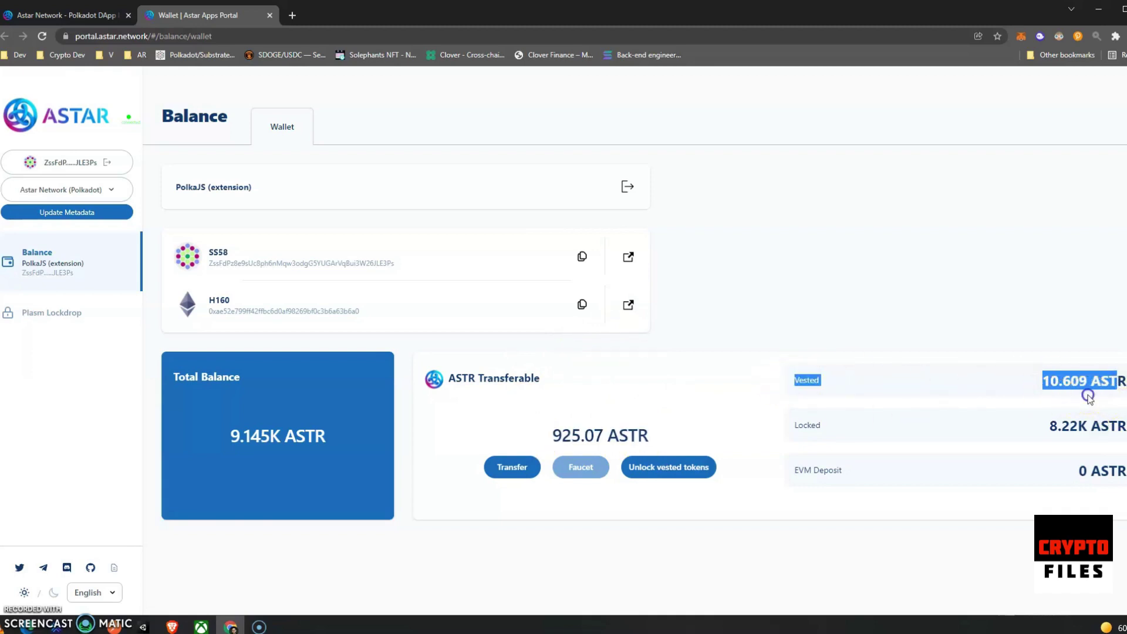
{"action": "left_click", "coordinate": [1088, 397]}
{"action": "left_click", "coordinate": [926, 425]}
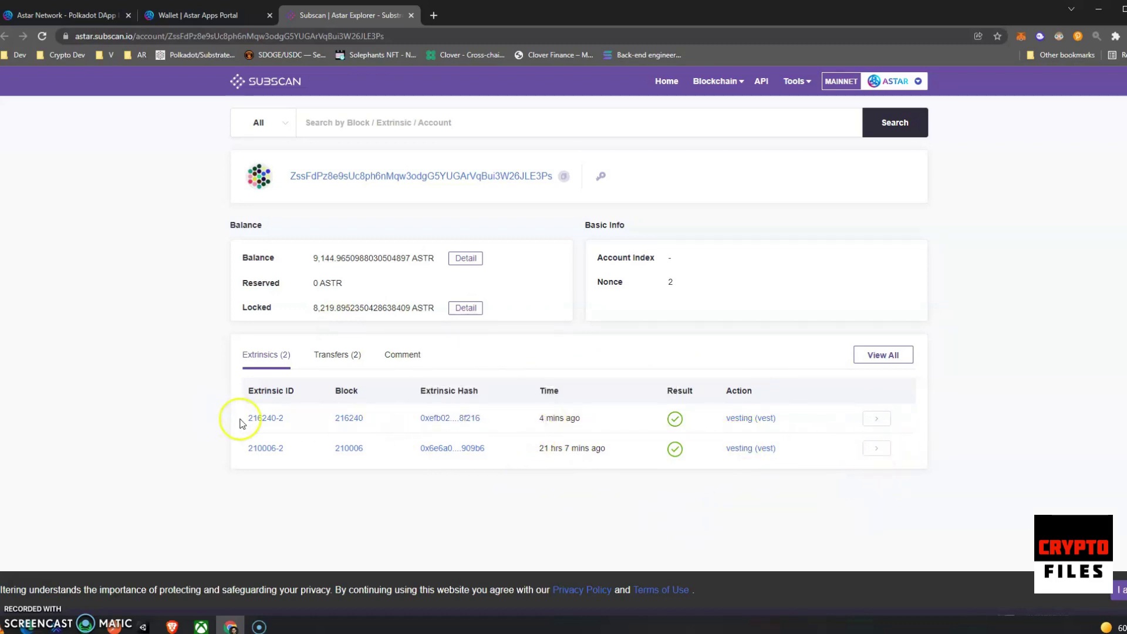
- Review the latest vesting extrinsic, then show the account's Transfers (2) list
{"action": "left_click_drag", "start_coordinate": [239, 420], "coordinate": [863, 420]}
{"action": "left_click", "coordinate": [845, 426]}
{"action": "left_click", "coordinate": [354, 355]}
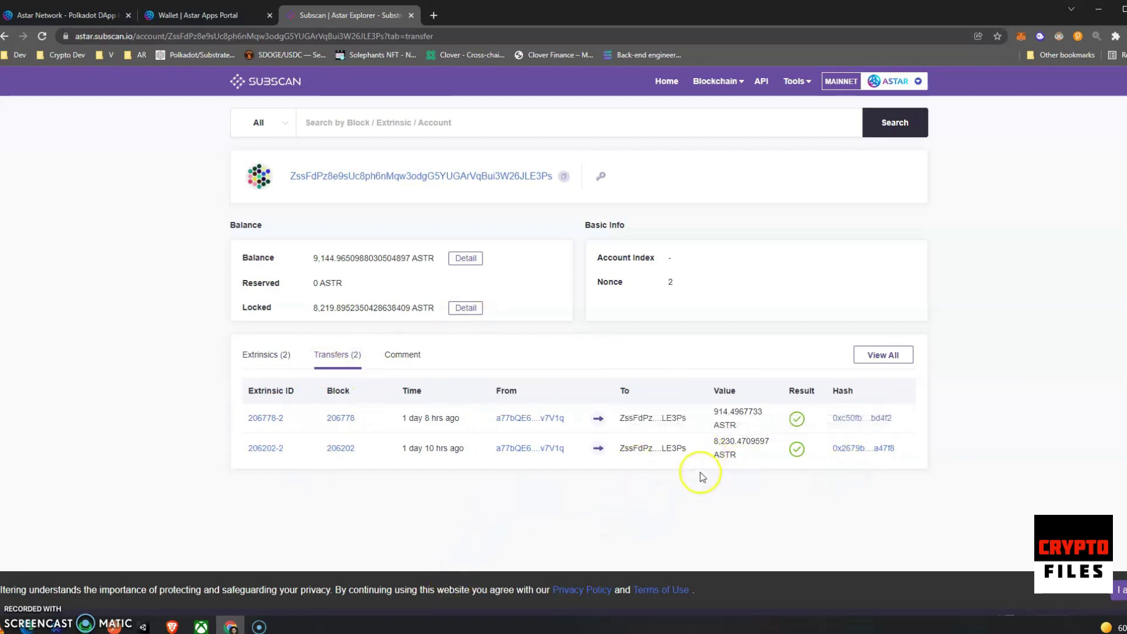
- Highlight the incoming transfer values 8,230.4709597 ASTR and 914.4967733 ASTR
{"action": "double_click", "coordinate": [716, 447]}
{"action": "left_click", "coordinate": [752, 448]}
{"action": "double_click", "coordinate": [715, 412]}
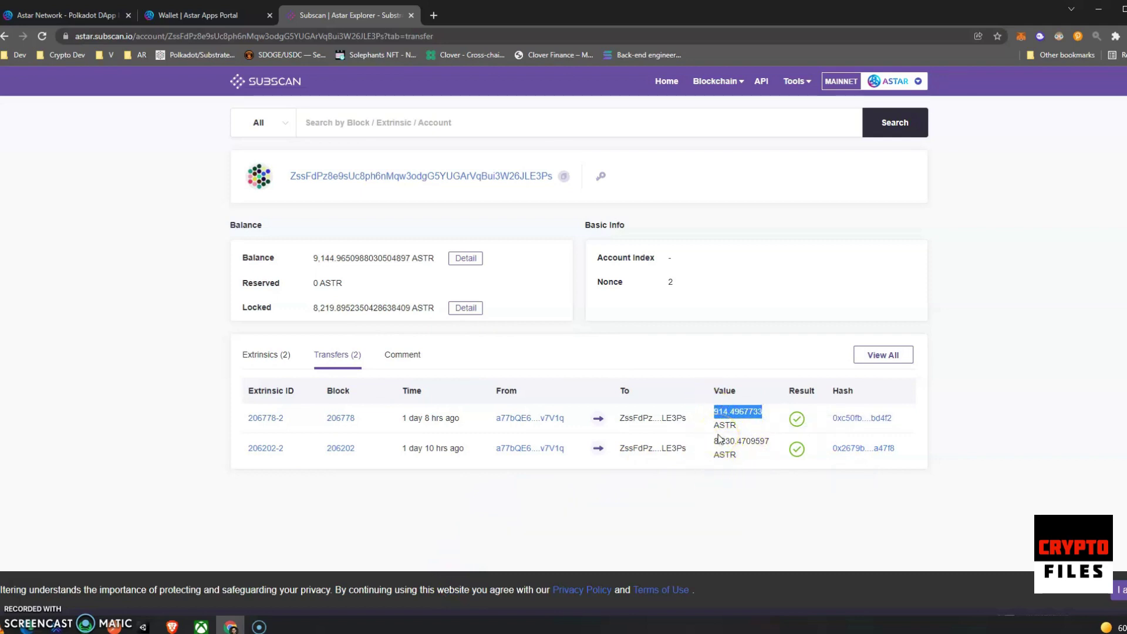
- Return to the Astar wallet page and check the 925.07 ASTR transferable balance
{"action": "left_click", "coordinate": [188, 15]}
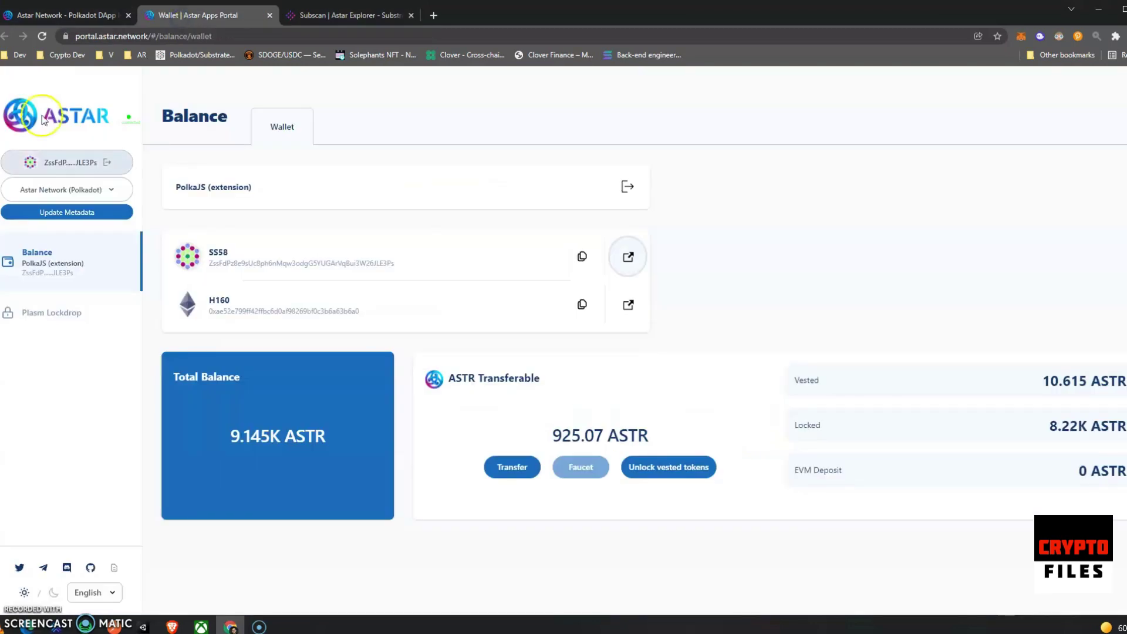
{"action": "left_click_drag", "start_coordinate": [540, 434], "coordinate": [637, 433]}
{"action": "left_click", "coordinate": [636, 433]}
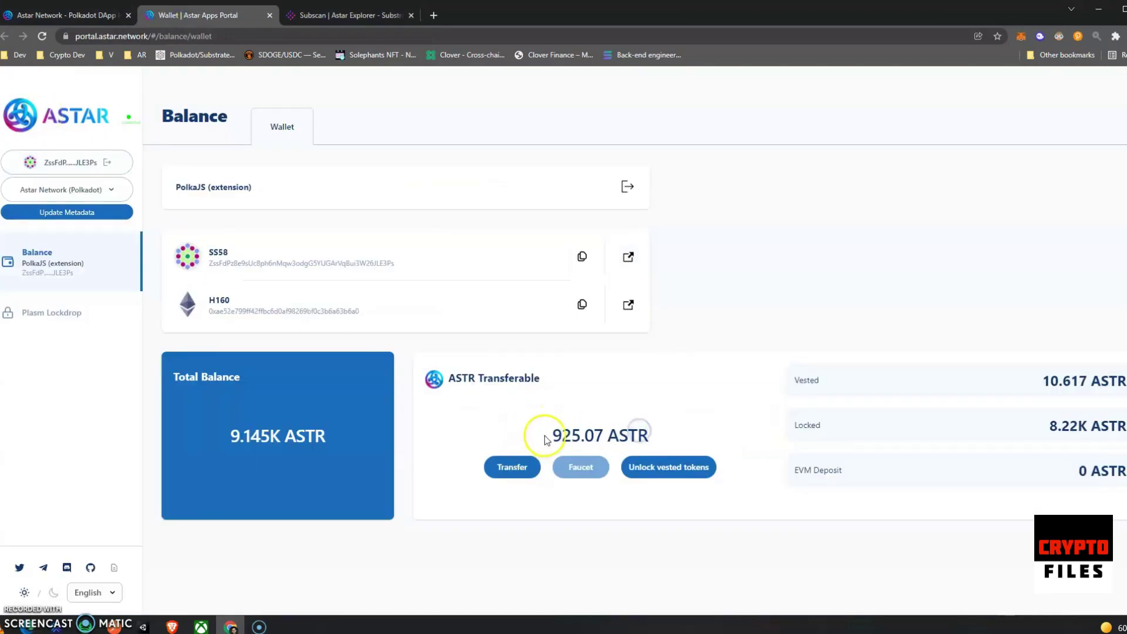
- Unlock the vested ASTR, signing the transaction with the account password in polkadot{.js}
{"action": "left_click", "coordinate": [690, 466]}
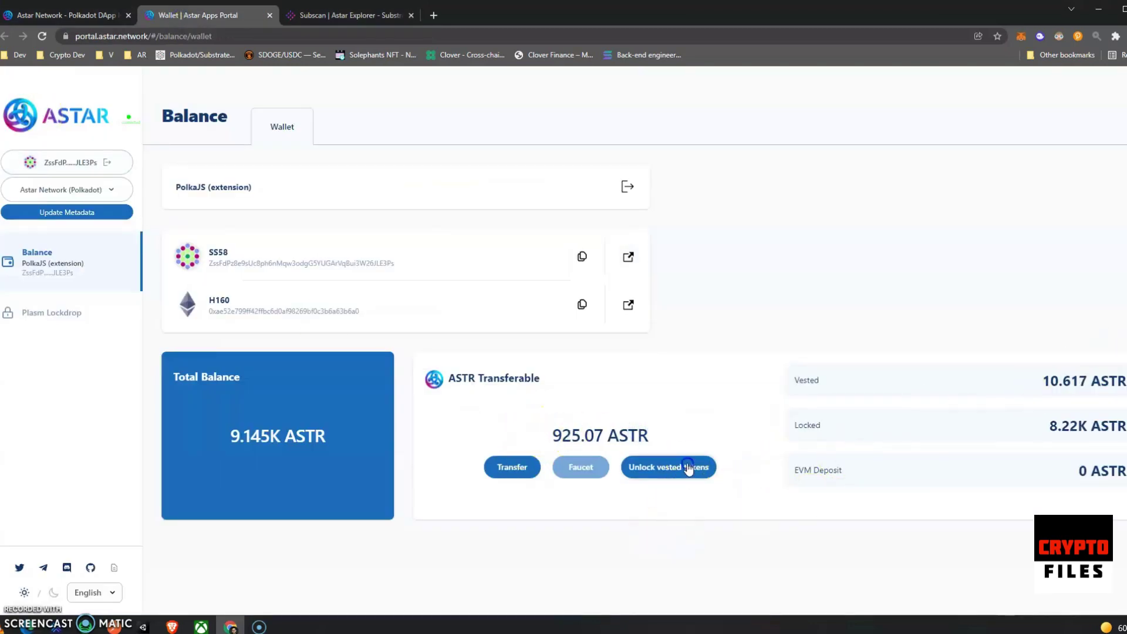
{"action": "left_click_drag", "start_coordinate": [71, 100], "coordinate": [649, 115]}
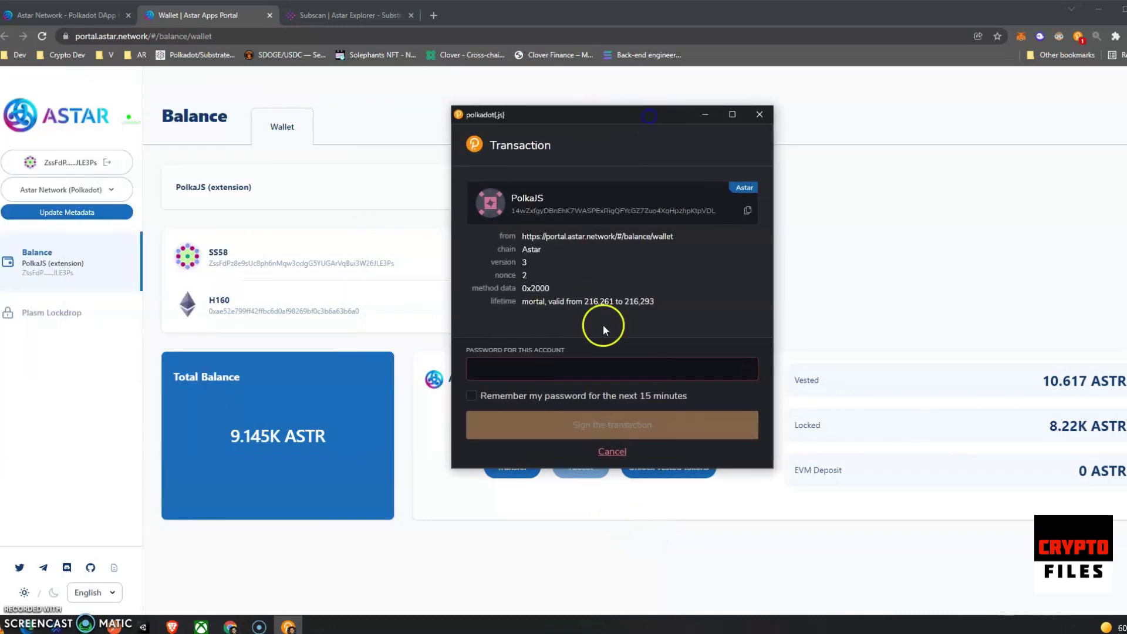
{"action": "type", "text": "a"}
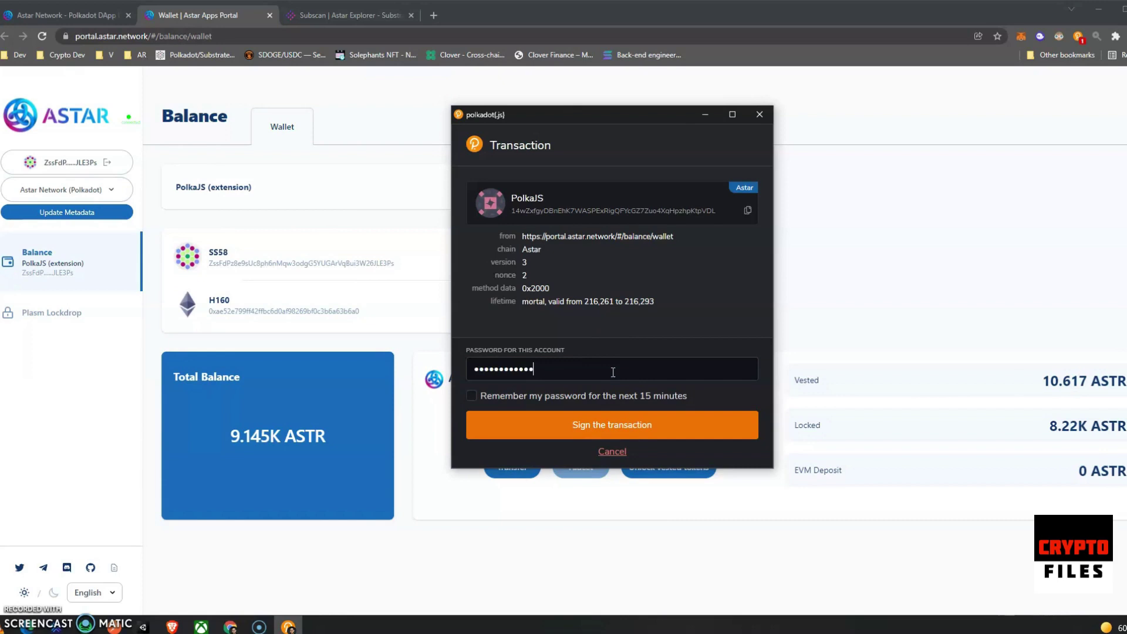
{"action": "left_click", "coordinate": [550, 230]}
{"action": "left_click", "coordinate": [649, 428]}
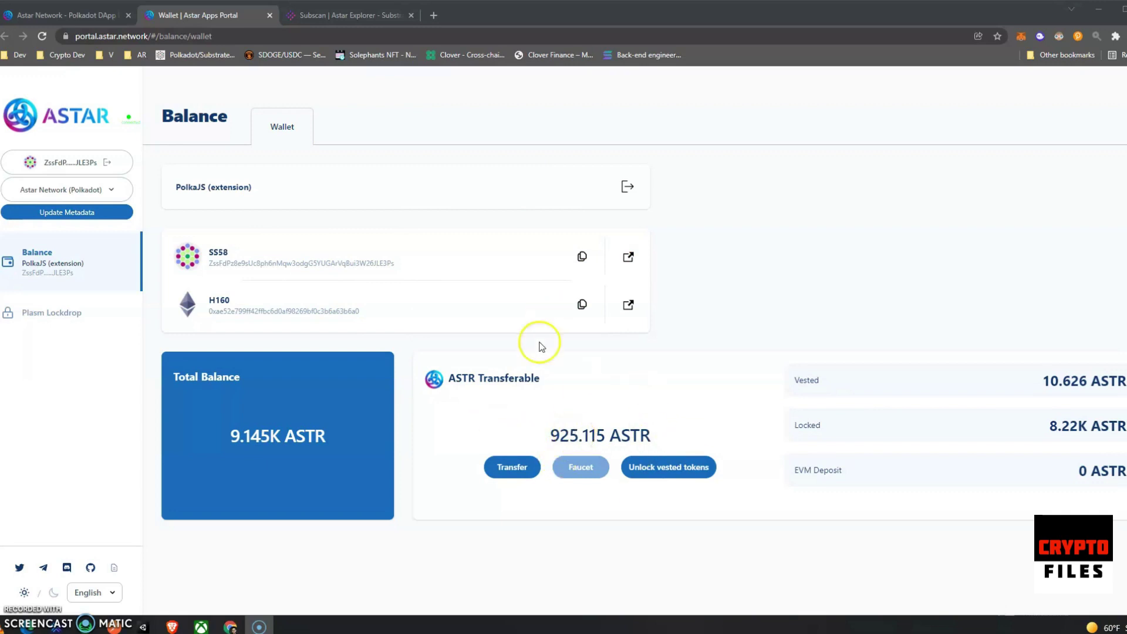
{"action": "left_click", "coordinate": [520, 469]}
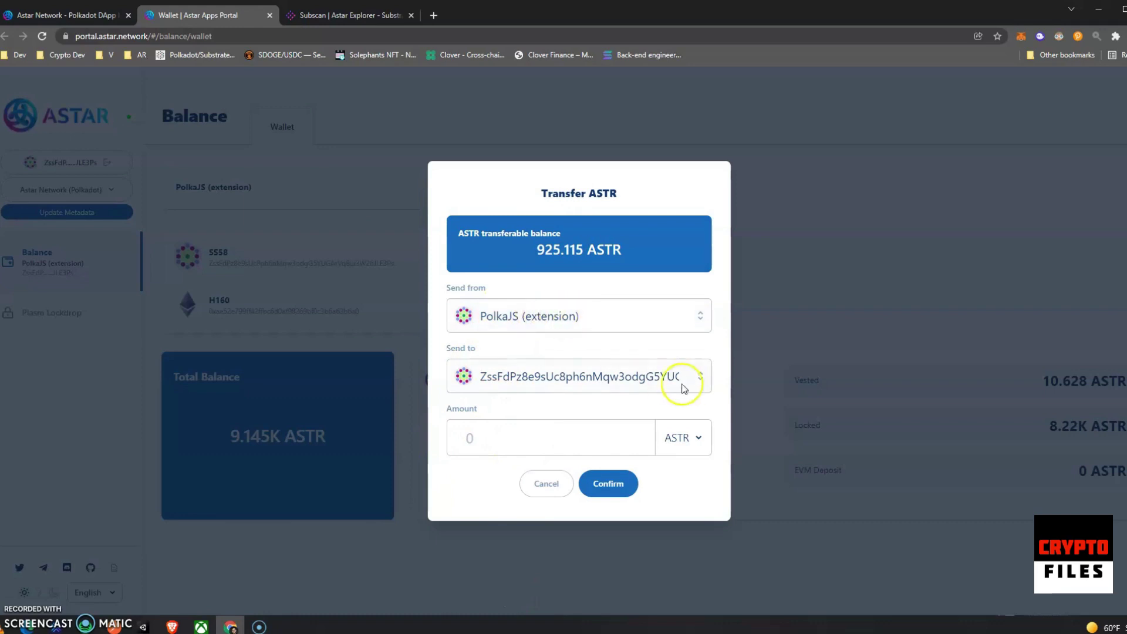
{"action": "left_click", "coordinate": [492, 434]}
{"action": "left_click", "coordinate": [605, 483]}
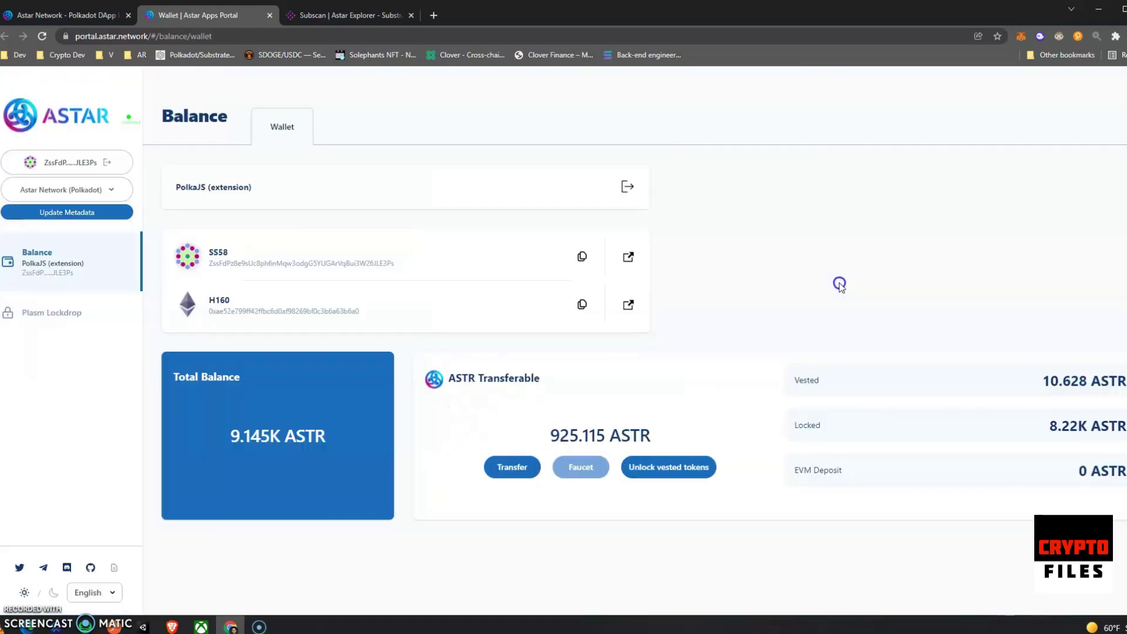
{"action": "left_click", "coordinate": [574, 465]}
{"action": "left_click_drag", "start_coordinate": [576, 367], "coordinate": [558, 385]}
{"action": "left_click", "coordinate": [546, 387]}
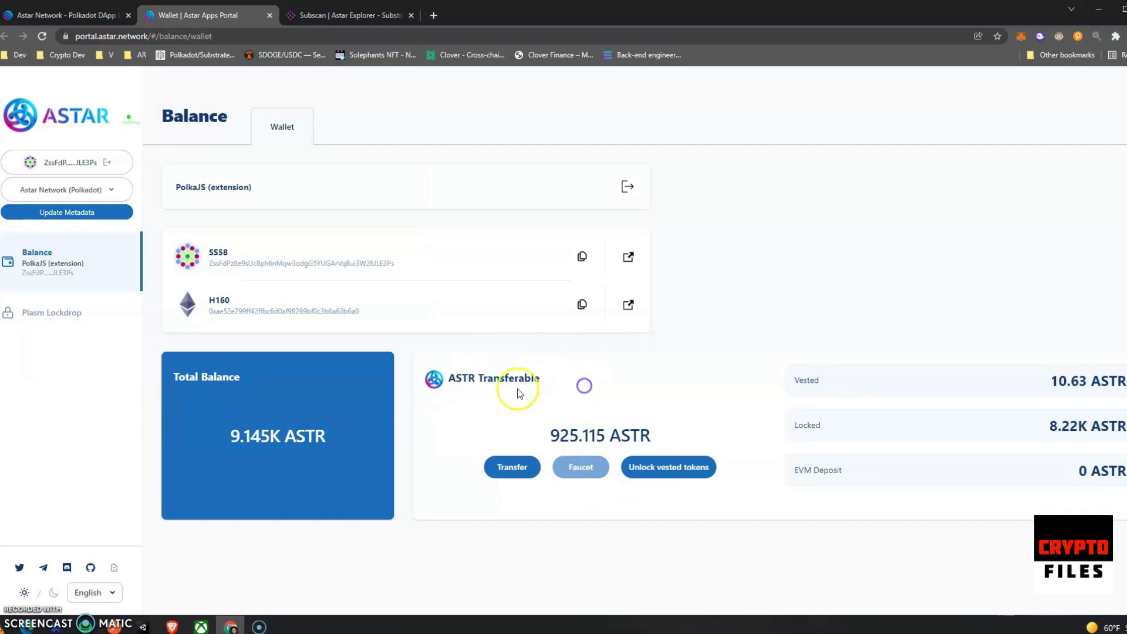
- In Discord's Astar announcements, find the notice pointing ASTR distribution problems to astr-distribution-issue
{"action": "left_click", "coordinate": [1102, 12]}
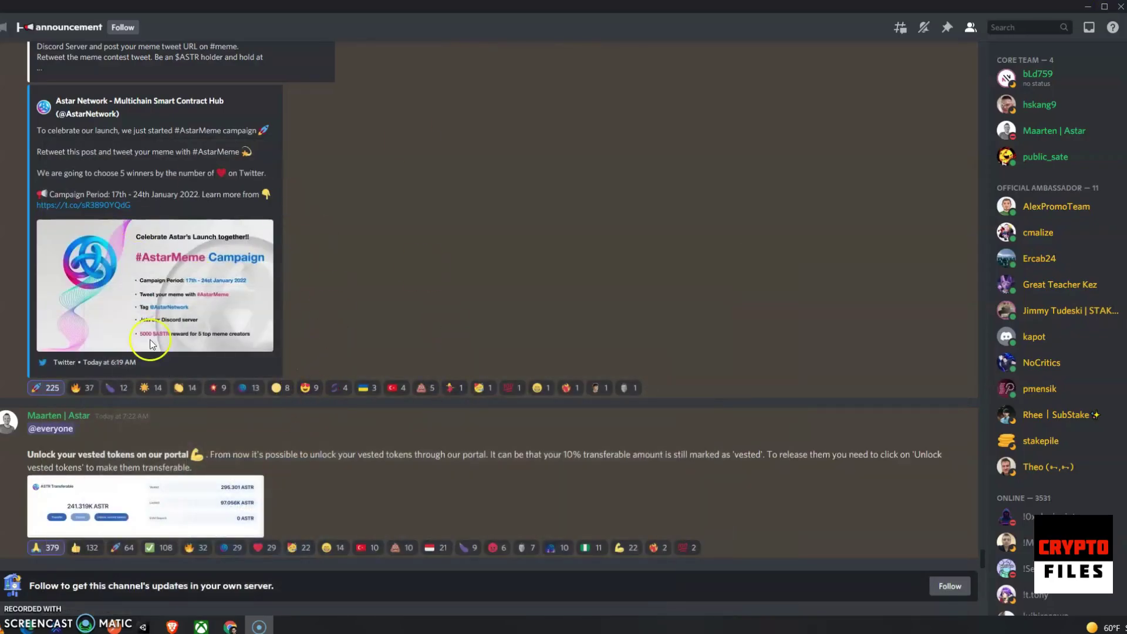
{"action": "scroll", "coordinate": [361, 466], "scroll_direction": "up", "scroll_amount": 5}
{"action": "scroll", "coordinate": [321, 368], "scroll_direction": "down", "scroll_amount": 5}
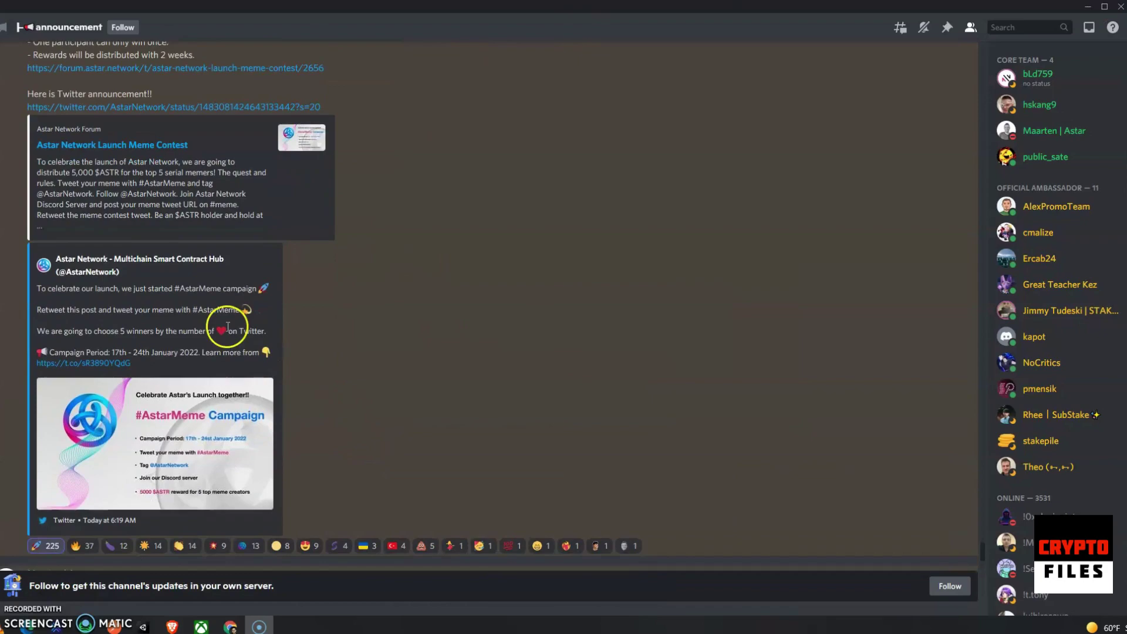
{"action": "scroll", "coordinate": [310, 385], "scroll_direction": "up", "scroll_amount": 10}
{"action": "scroll", "coordinate": [277, 400], "scroll_direction": "up", "scroll_amount": 20}
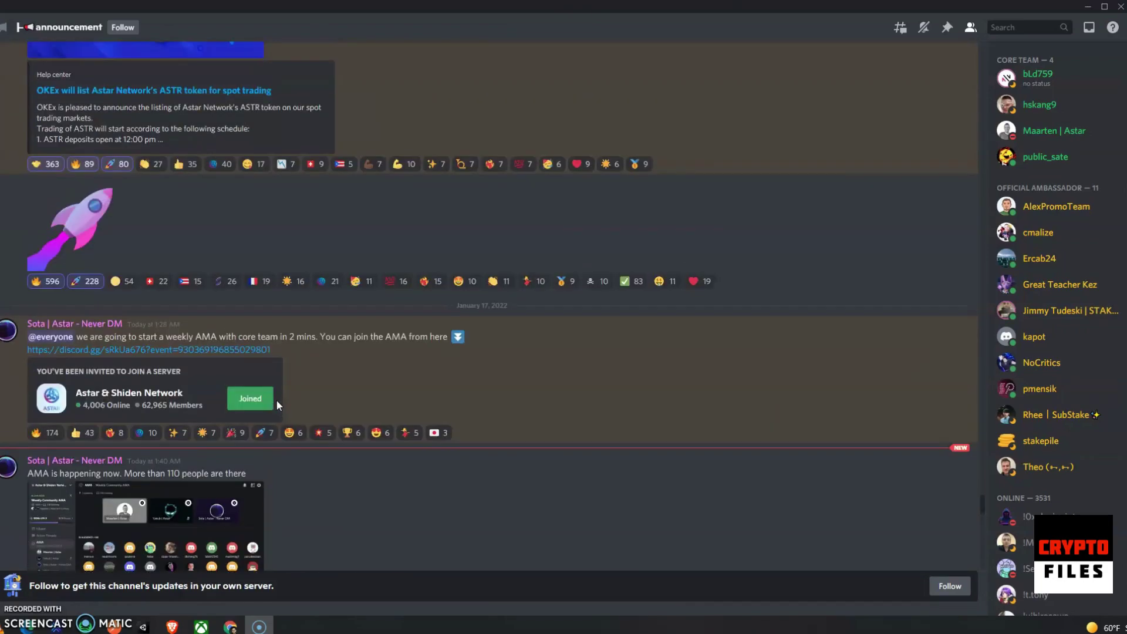
{"action": "scroll", "coordinate": [276, 400], "scroll_direction": "up", "scroll_amount": 6}
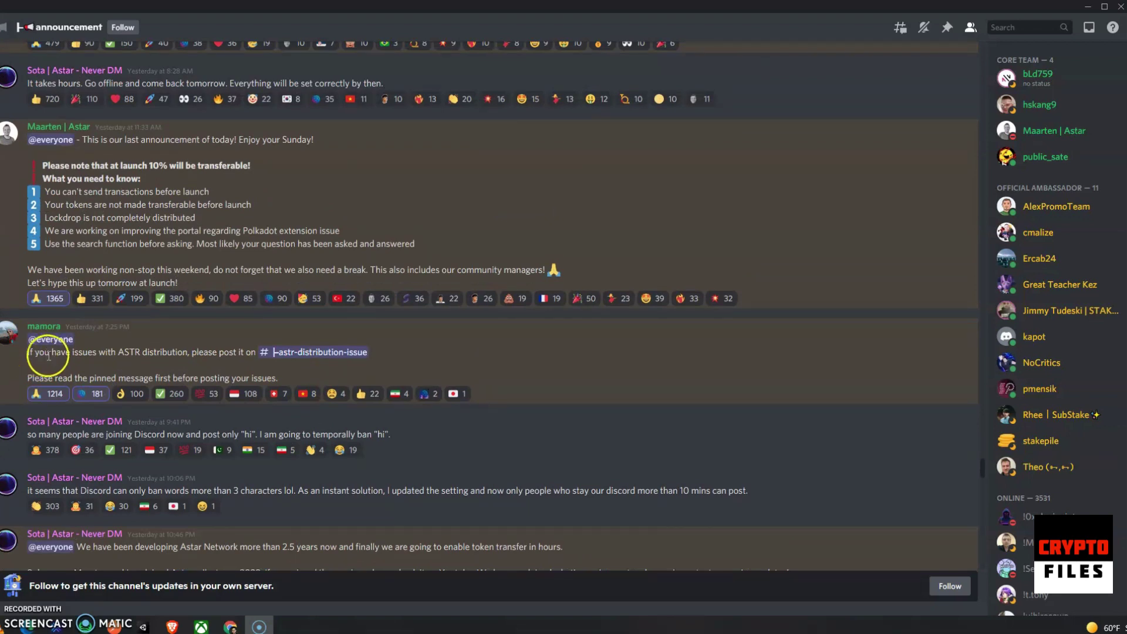
{"action": "left_click_drag", "start_coordinate": [27, 353], "coordinate": [272, 352]}
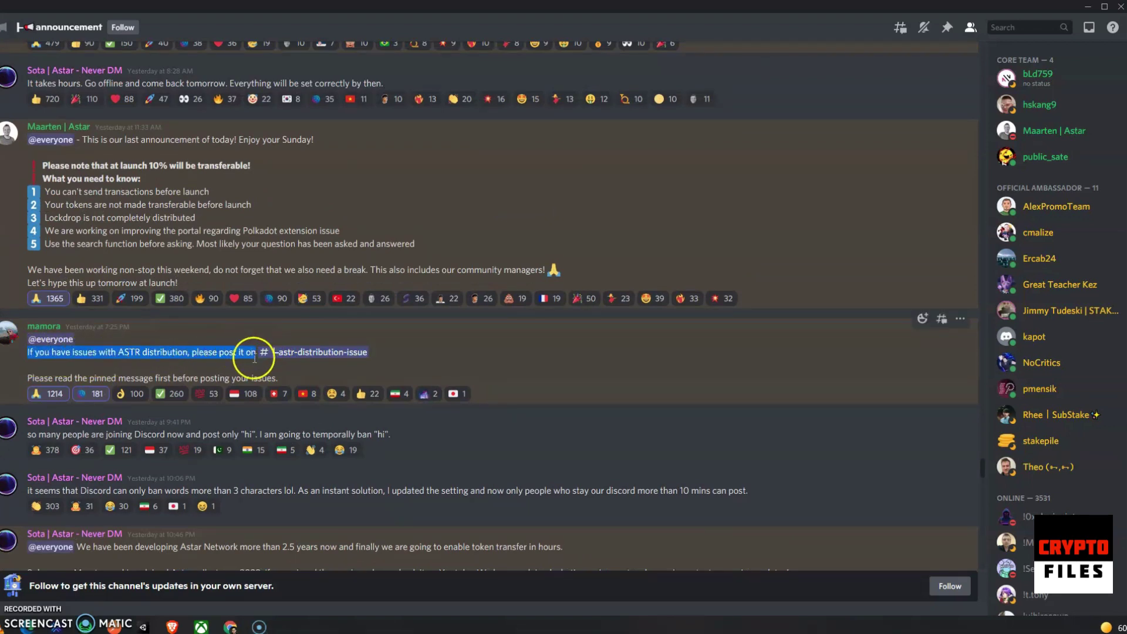
{"action": "left_click", "coordinate": [296, 354]}
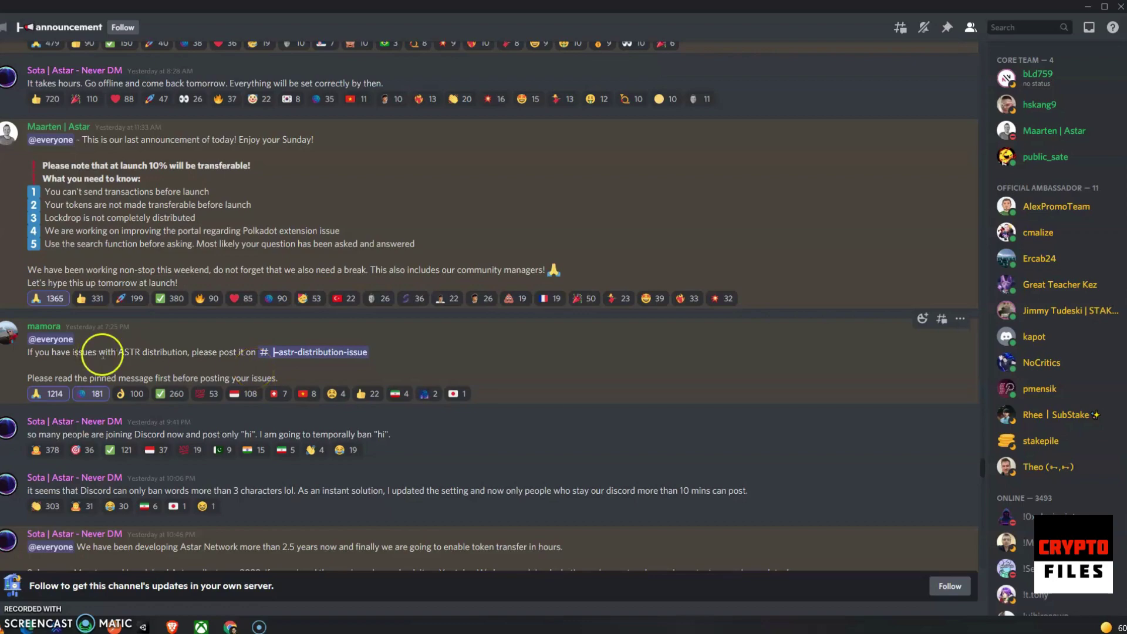
{"action": "scroll", "coordinate": [273, 407], "scroll_direction": "down", "scroll_amount": 15}
{"action": "scroll", "coordinate": [274, 409], "scroll_direction": "down", "scroll_amount": 15}
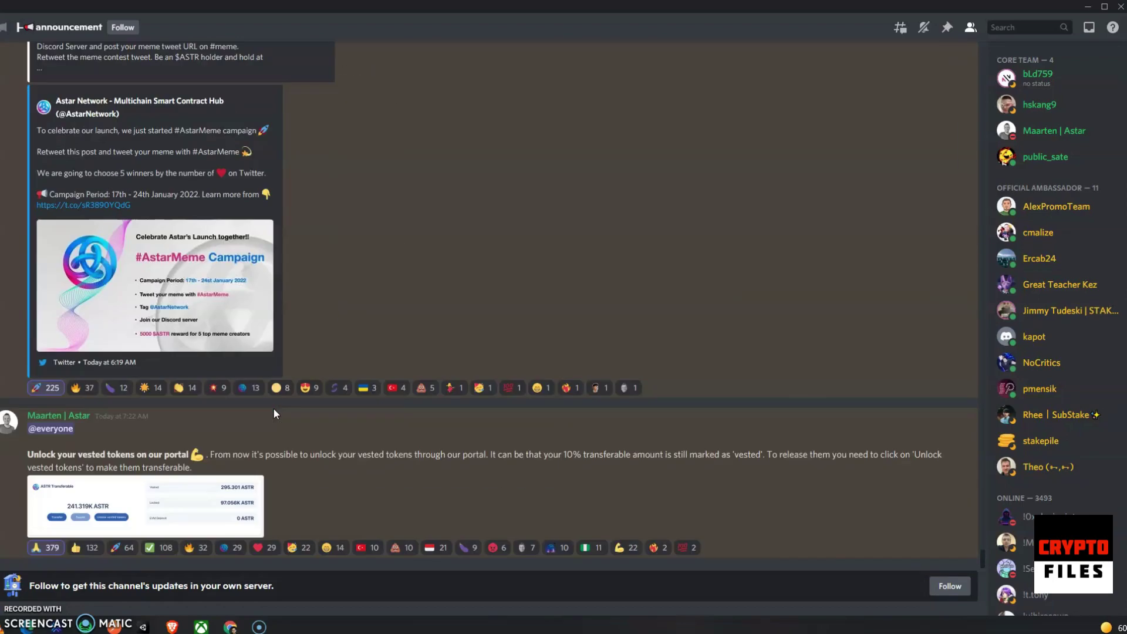
{"action": "scroll", "coordinate": [155, 311], "scroll_direction": "up", "scroll_amount": 3}
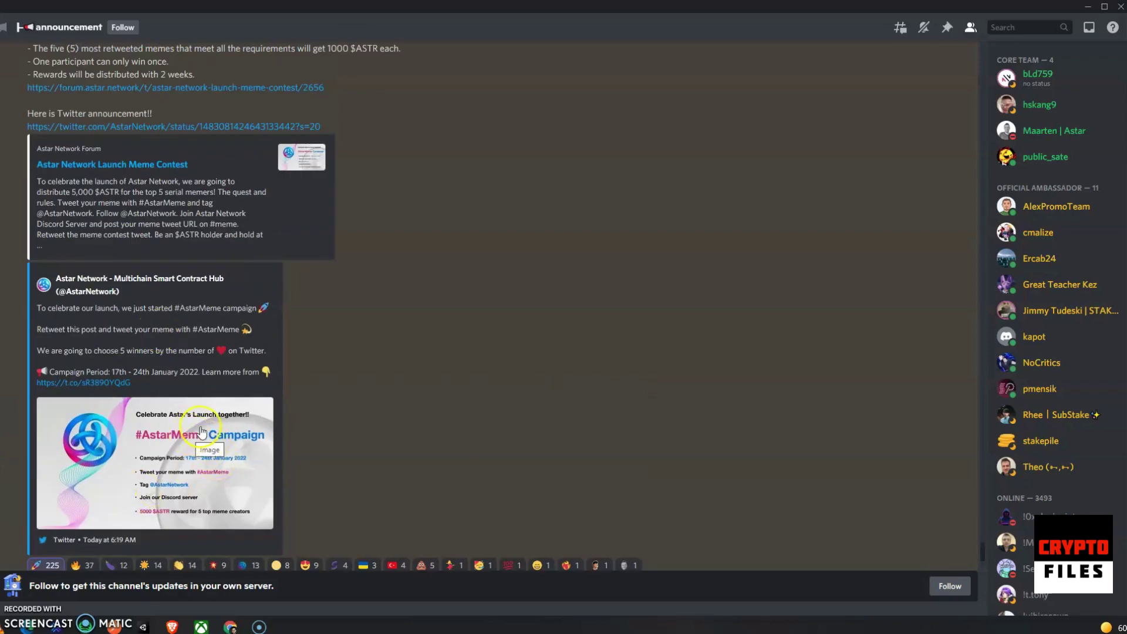
{"action": "left_click", "coordinate": [197, 424]}
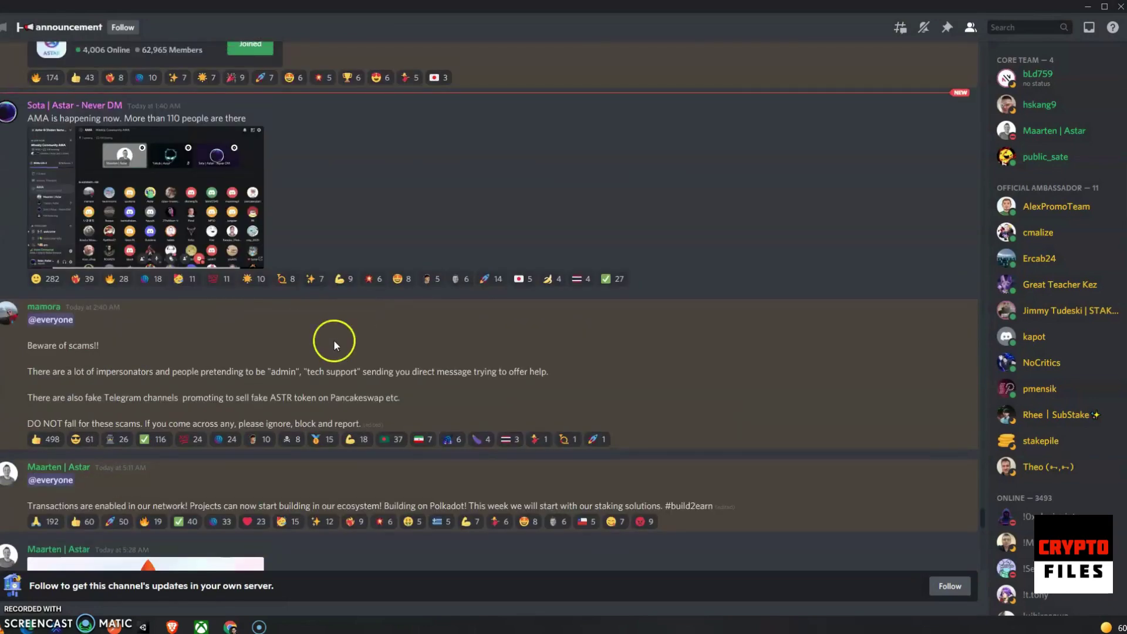
{"action": "scroll", "coordinate": [360, 435], "scroll_direction": "up", "scroll_amount": 5}
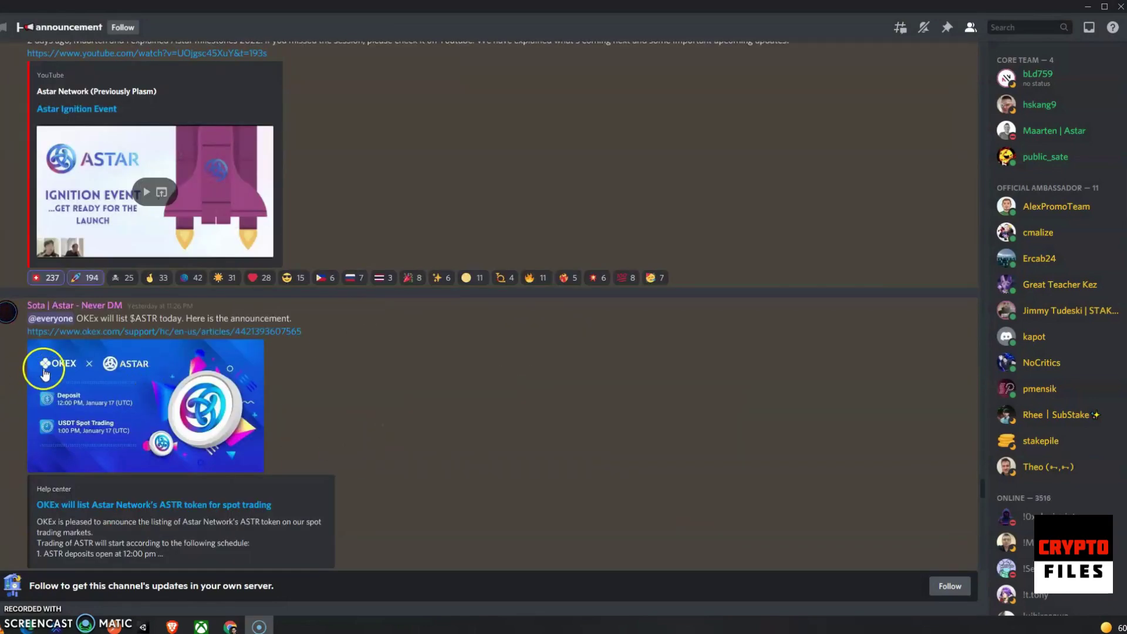
{"action": "scroll", "coordinate": [203, 394], "scroll_direction": "down", "scroll_amount": 1}
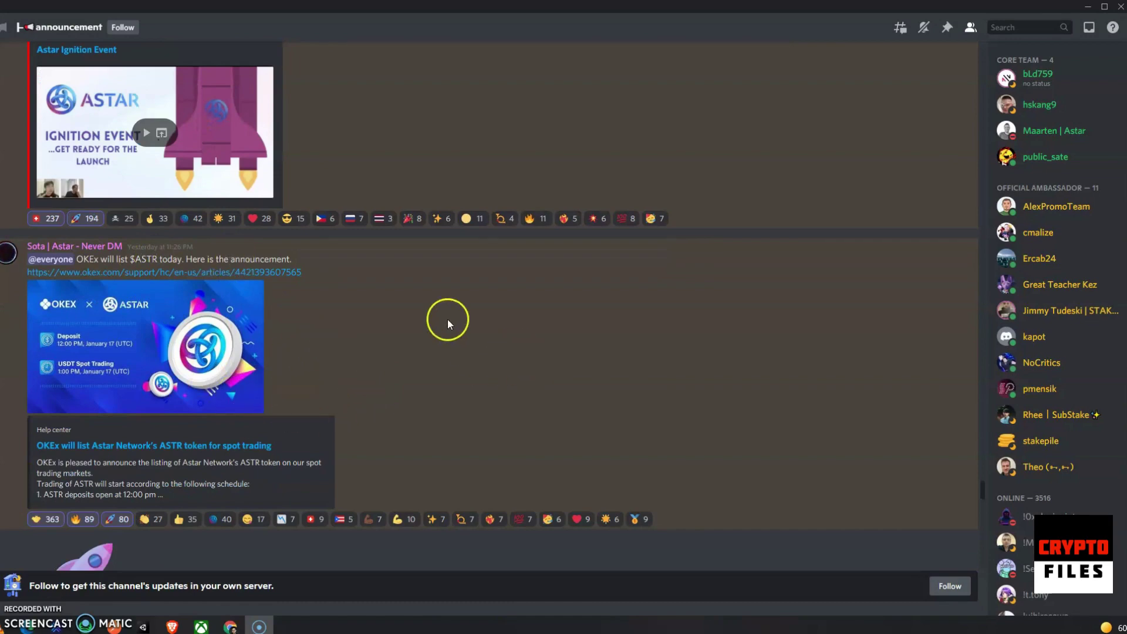
{"action": "scroll", "coordinate": [391, 310], "scroll_direction": "down", "scroll_amount": 1}
{"action": "scroll", "coordinate": [391, 309], "scroll_direction": "down", "scroll_amount": 8}
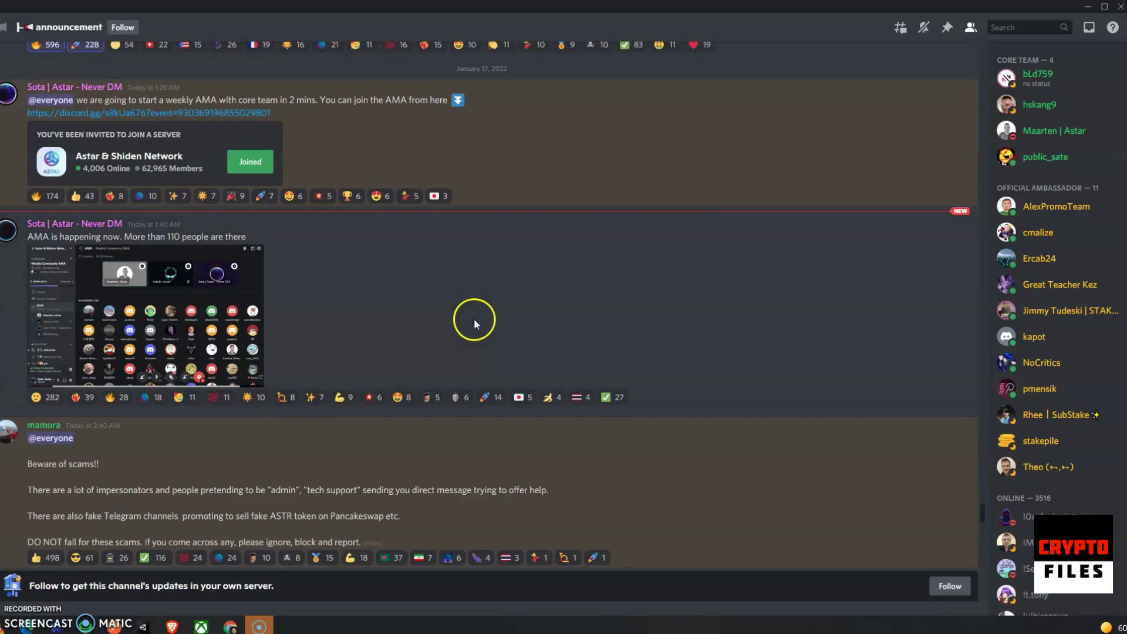
- Review Huobi's ASTR/USDT spot page, with ASTR at 0.261050 USDT, down 16.03%
{"action": "left_click", "coordinate": [230, 625]}
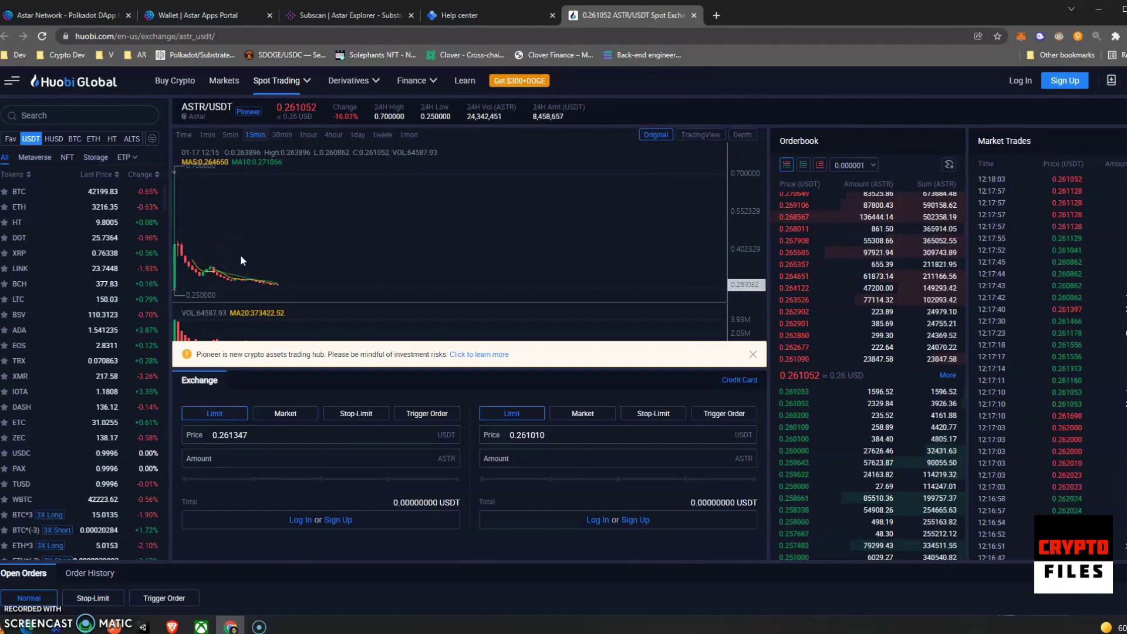
{"action": "scroll", "coordinate": [241, 255], "scroll_direction": "down", "scroll_amount": 6}
{"action": "scroll", "coordinate": [241, 255], "scroll_direction": "up", "scroll_amount": 6}
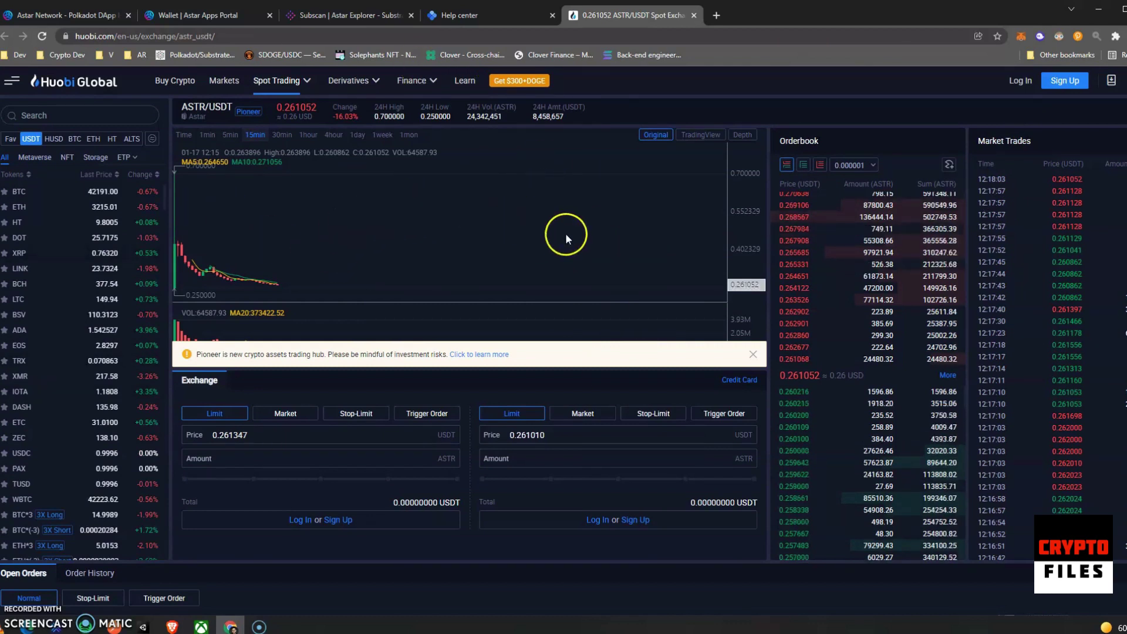
{"action": "left_click", "coordinate": [320, 251]}
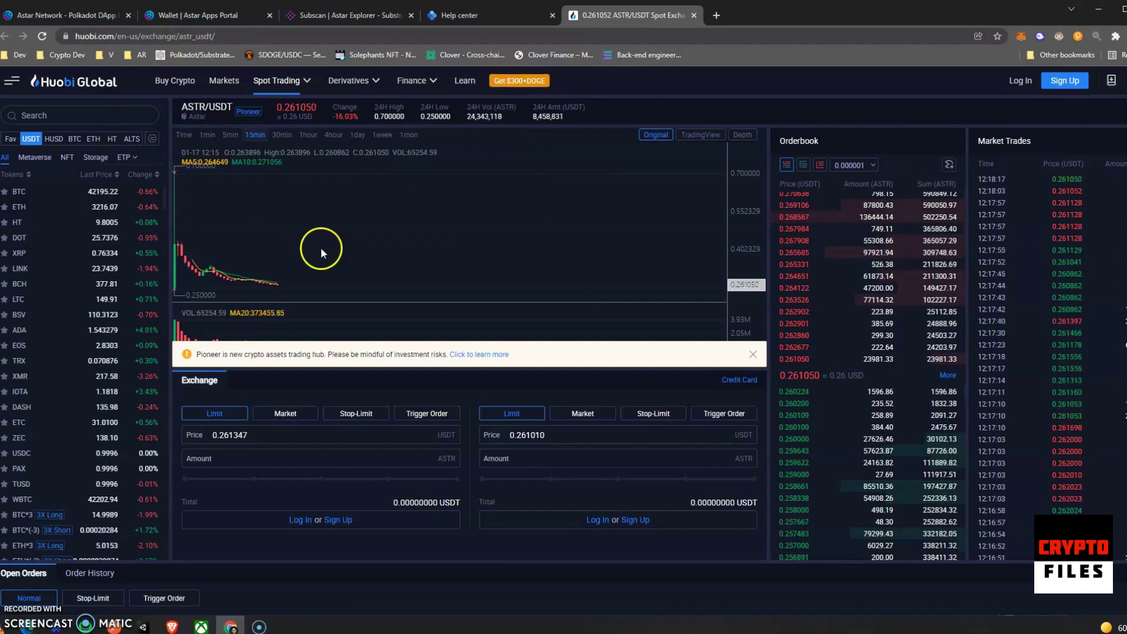